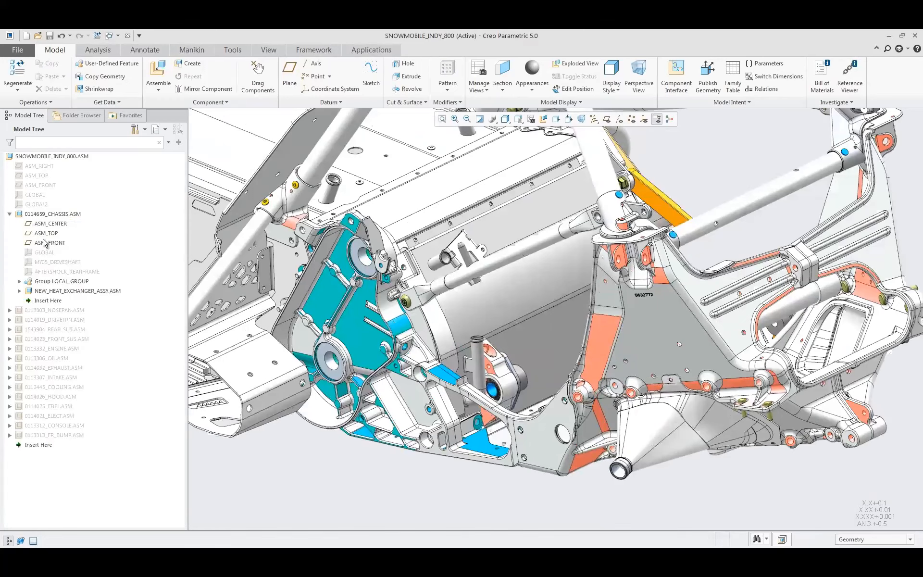
# Hide the chassis group LOCAL_GROUP and open NEW_HEAT_EXCHANGER_ASSY.ASM in its own window.
pyautogui.click(79, 282)
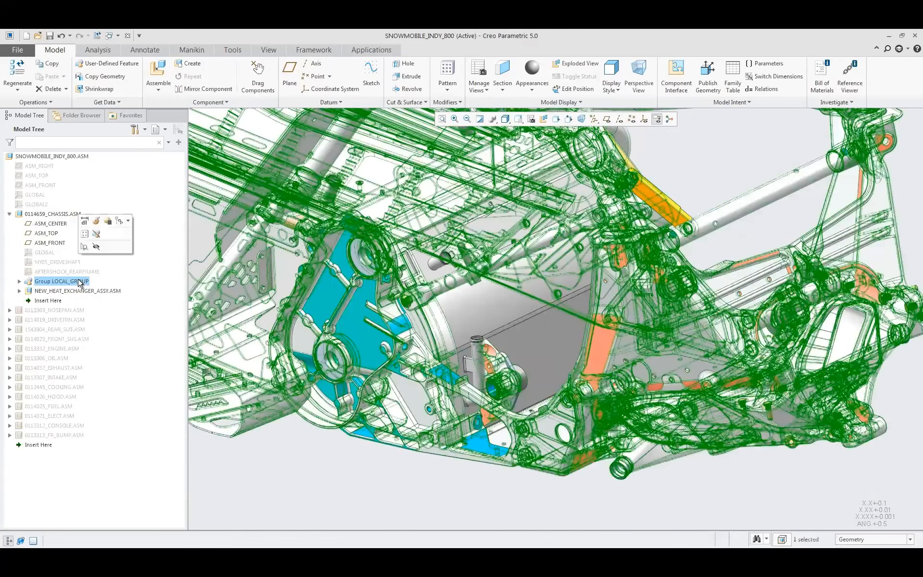
pyautogui.click(97, 250)
pyautogui.click(112, 292)
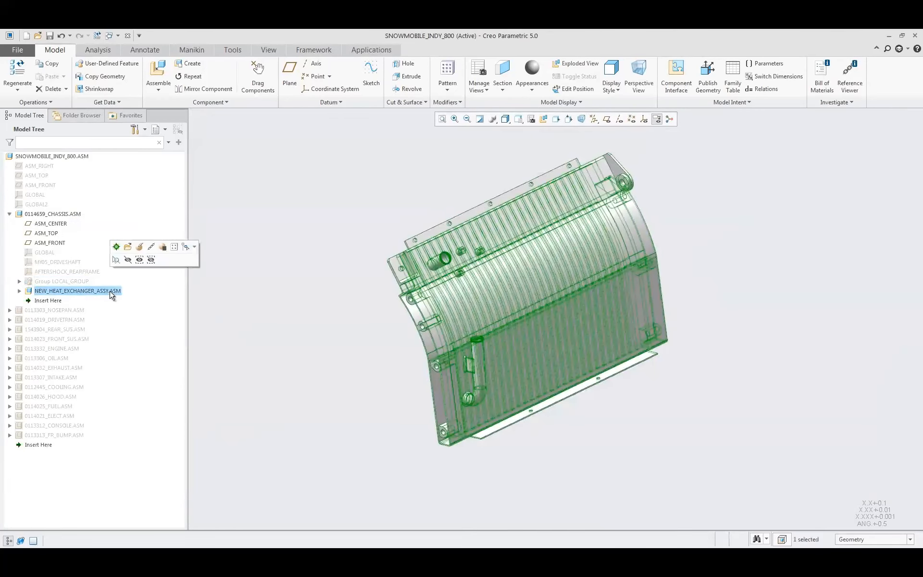
pyautogui.click(128, 247)
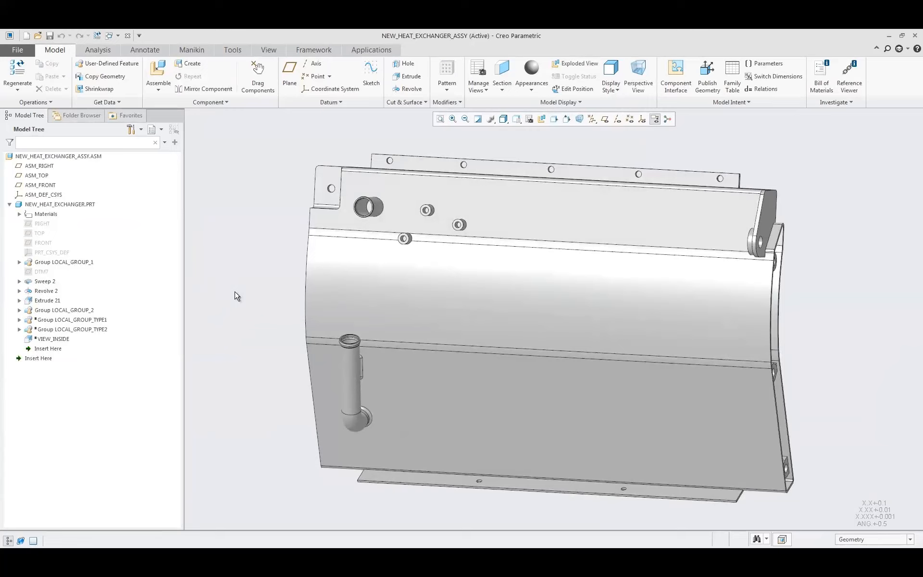
# Resume the suppressed group LOCAL_GROUP_TYPE1 and the VIEW_INSIDE cut in the heat exchanger part.
pyautogui.click(104, 320)
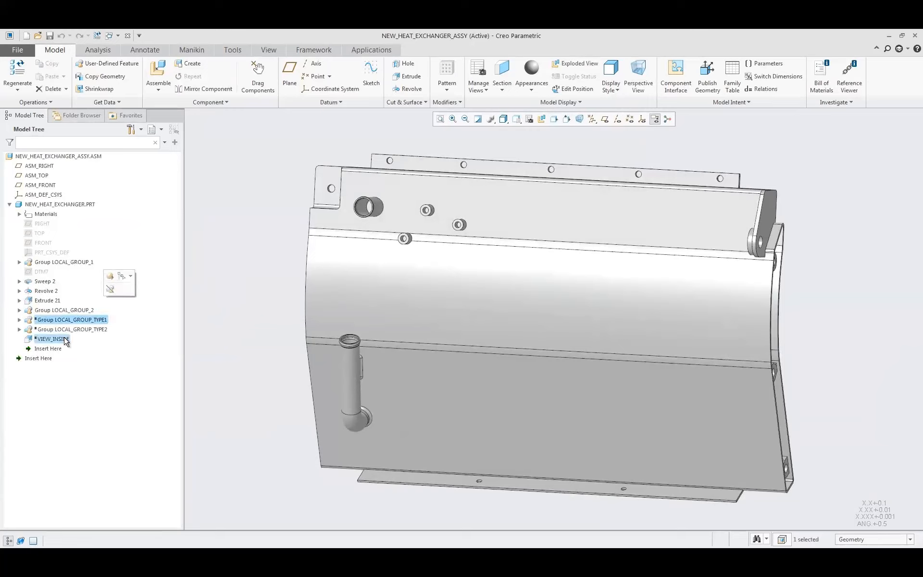
pyautogui.keyDown('ctrl'); pyautogui.click(66, 339); pyautogui.keyUp('ctrl')
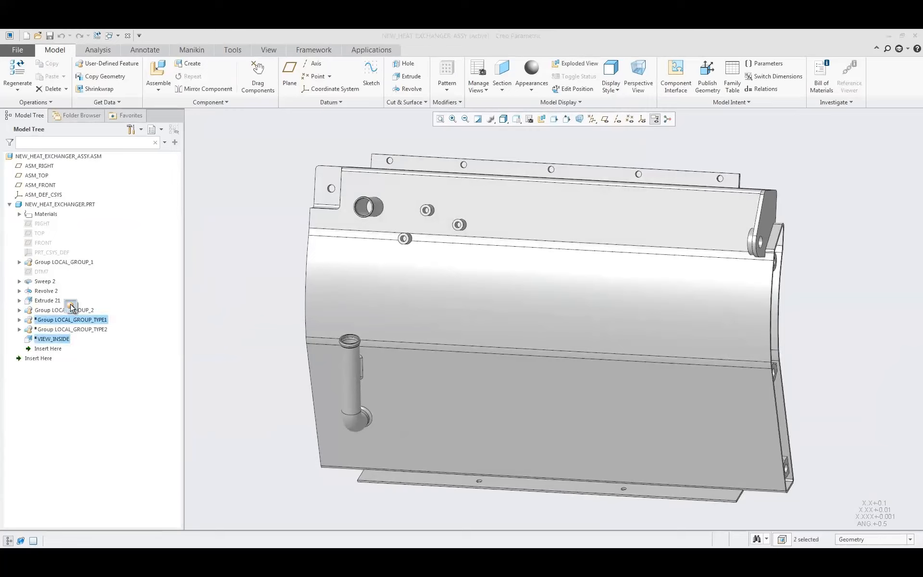
pyautogui.click(247, 337)
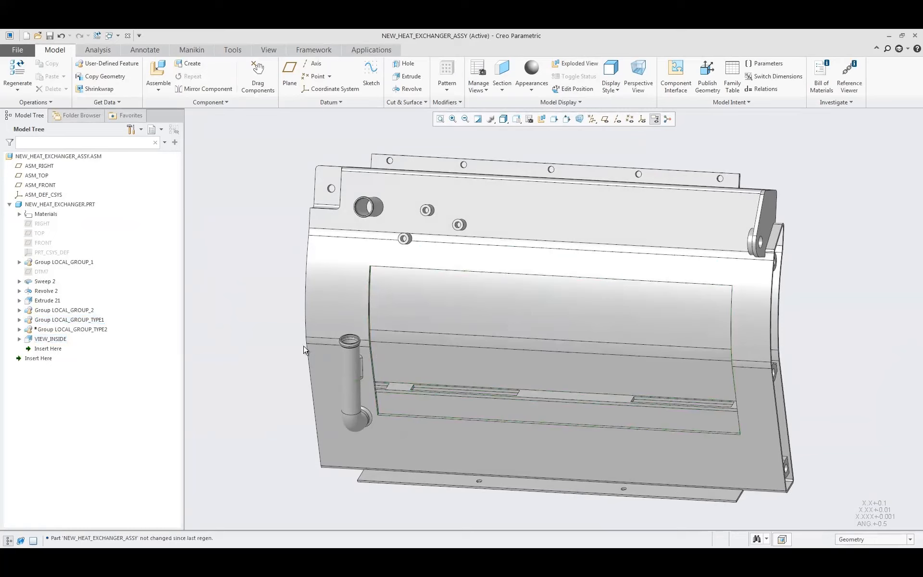
# Suppress the VIEW_INSIDE cut so the heat exchanger housing is closed.
pyautogui.click(66, 339)
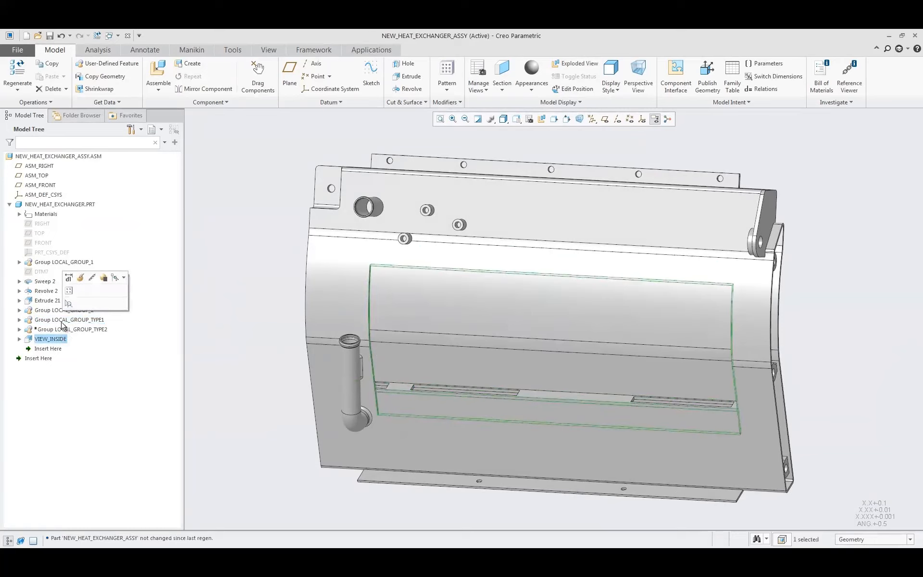
pyautogui.click(104, 278)
pyautogui.click(434, 306)
pyautogui.click(275, 332)
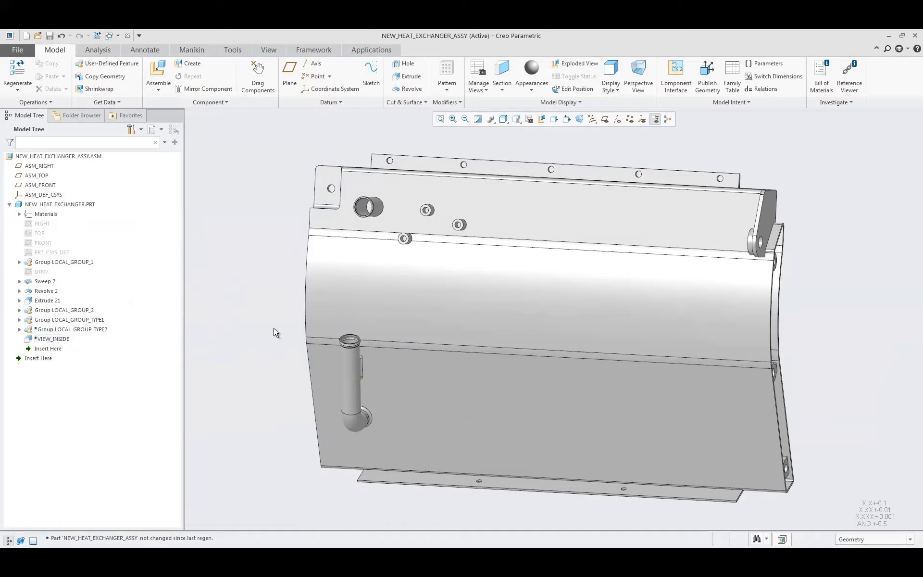
# Start the Flow Analysis application for the heat exchanger assembly and create a new project.
pyautogui.click(369, 52)
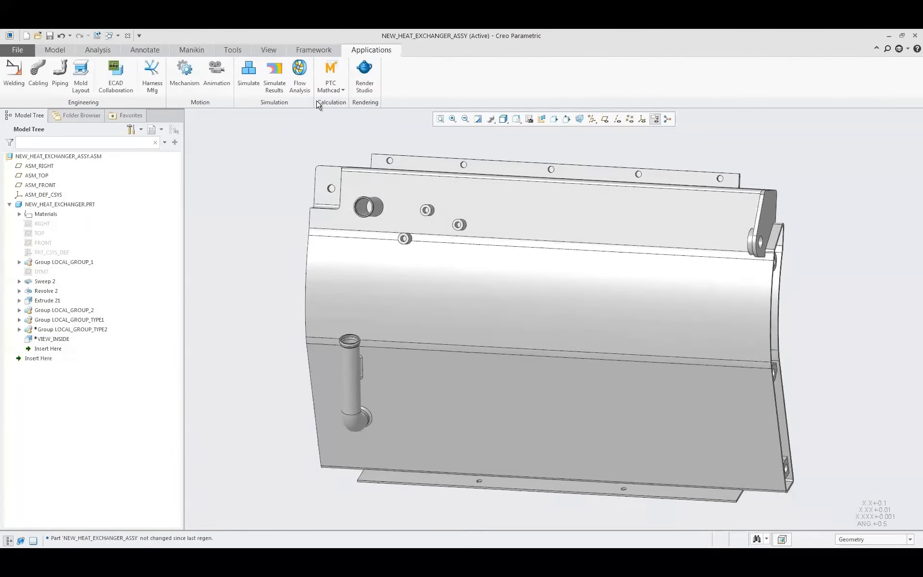
pyautogui.click(300, 76)
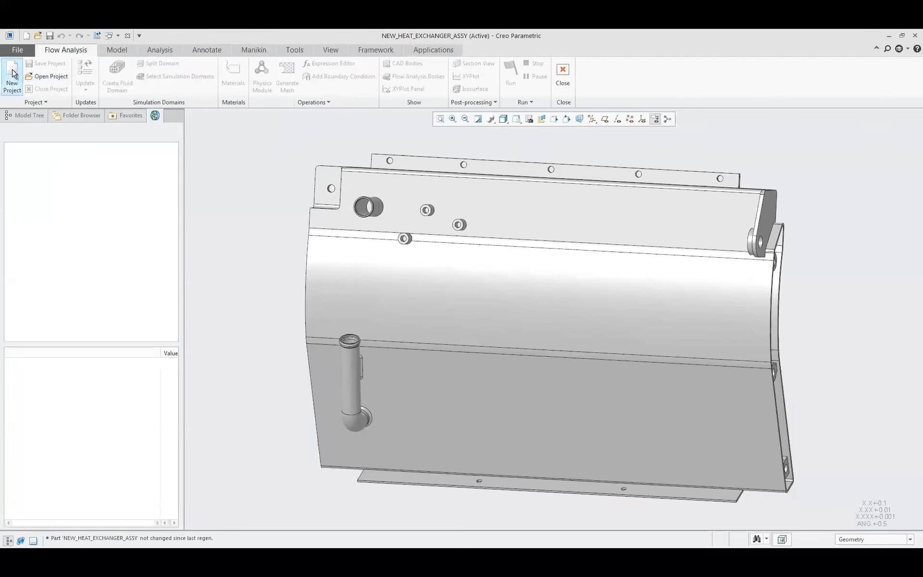
pyautogui.click(13, 74)
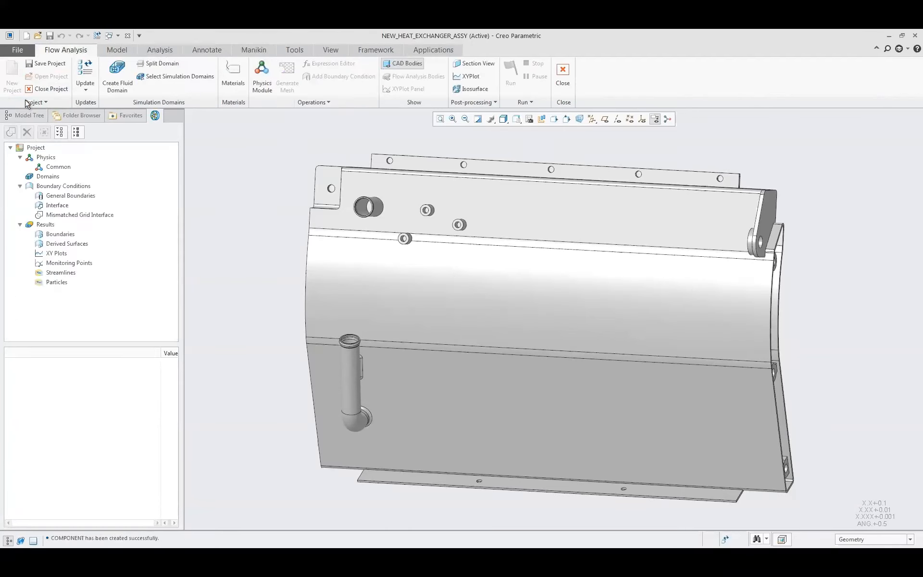
# Begin creating an internal fluid domain and remove all preselected opening surfaces.
pyautogui.click(112, 71)
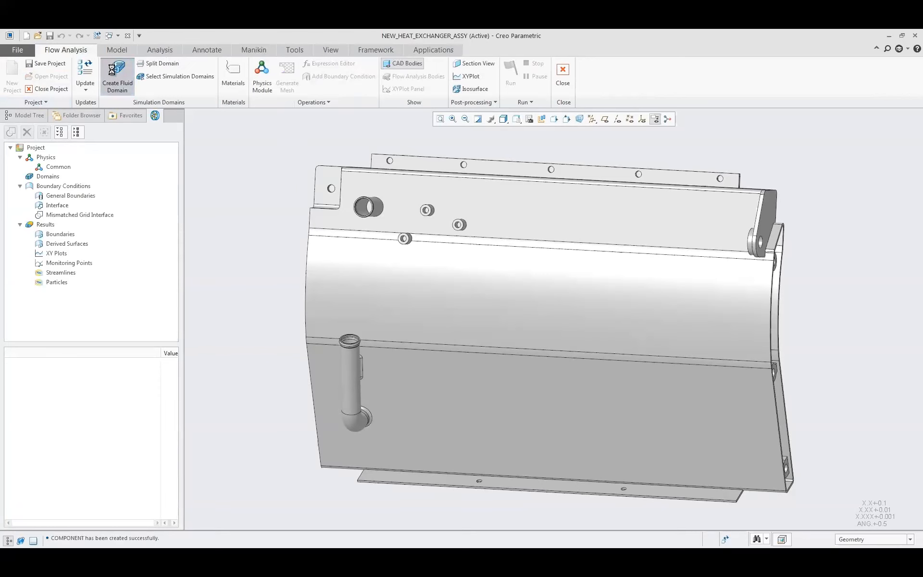
pyautogui.click(62, 103)
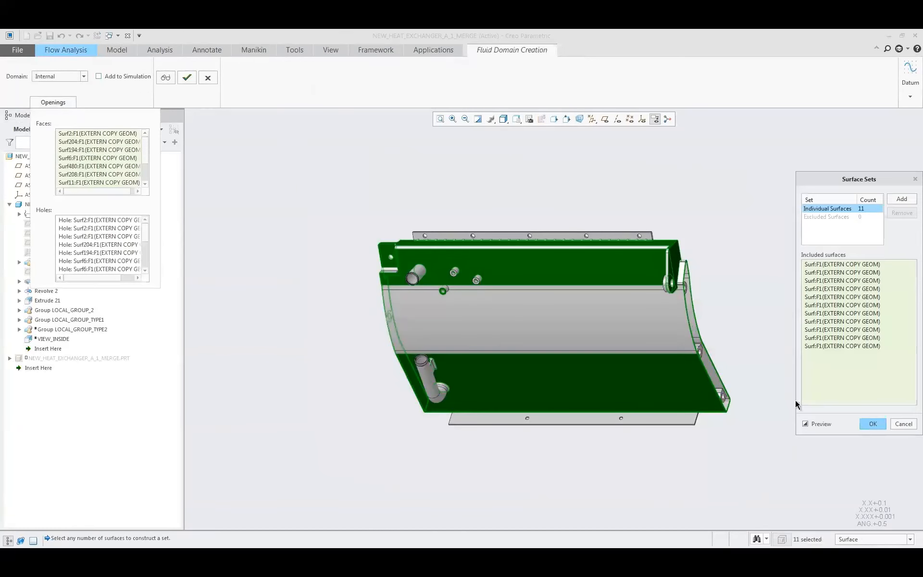
pyautogui.rightClick(850, 361)
pyautogui.click(869, 365)
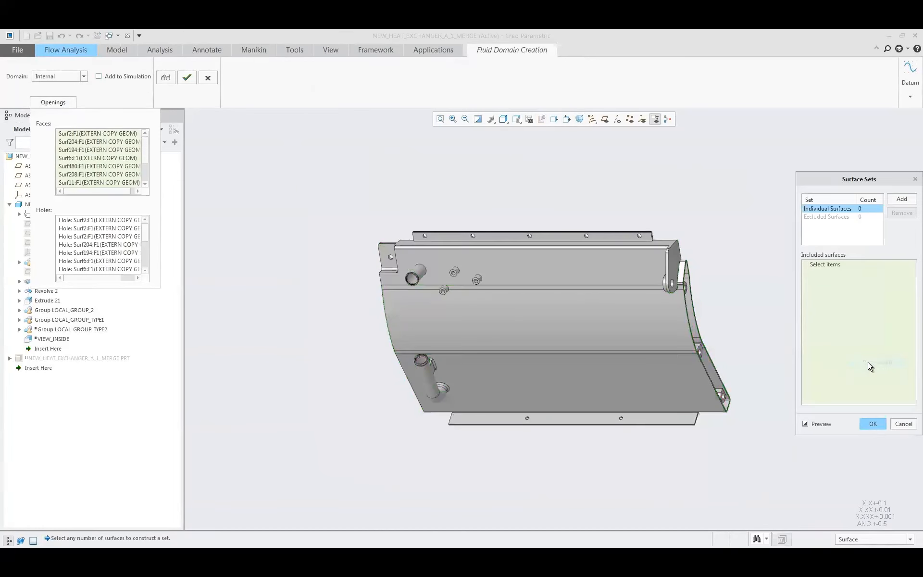
# Choose the ring-shaped end faces of the upper and lower pipes as the fluid domain's openings.
pyautogui.click(455, 122)
pyautogui.click(356, 264)
pyautogui.click(461, 370)
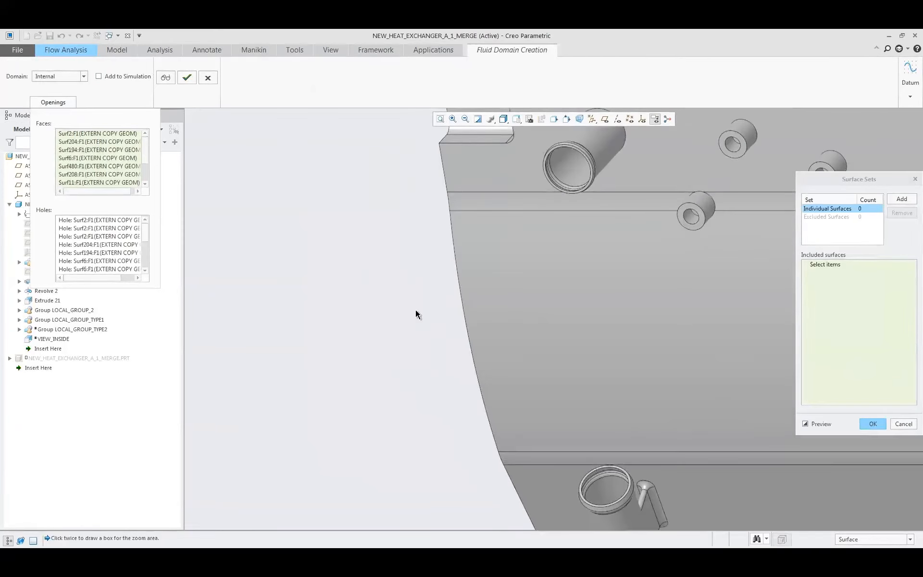
pyautogui.click(547, 161)
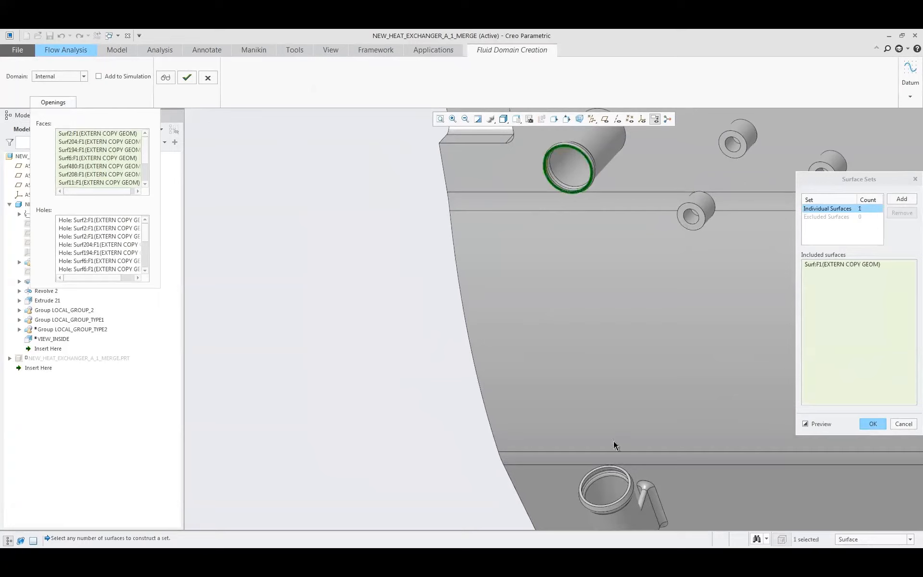
pyautogui.keyDown('ctrl'); pyautogui.click(628, 477); pyautogui.keyUp('ctrl')
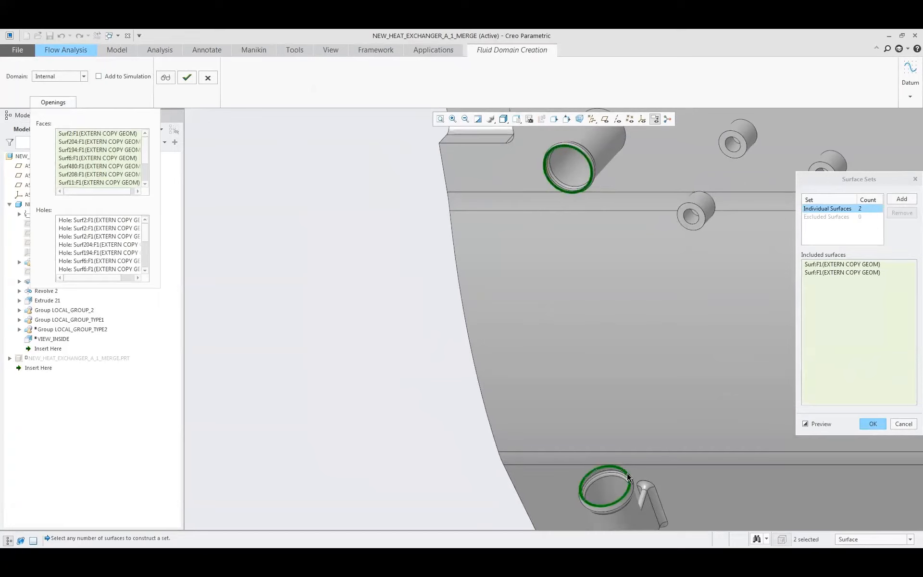
pyautogui.click(873, 424)
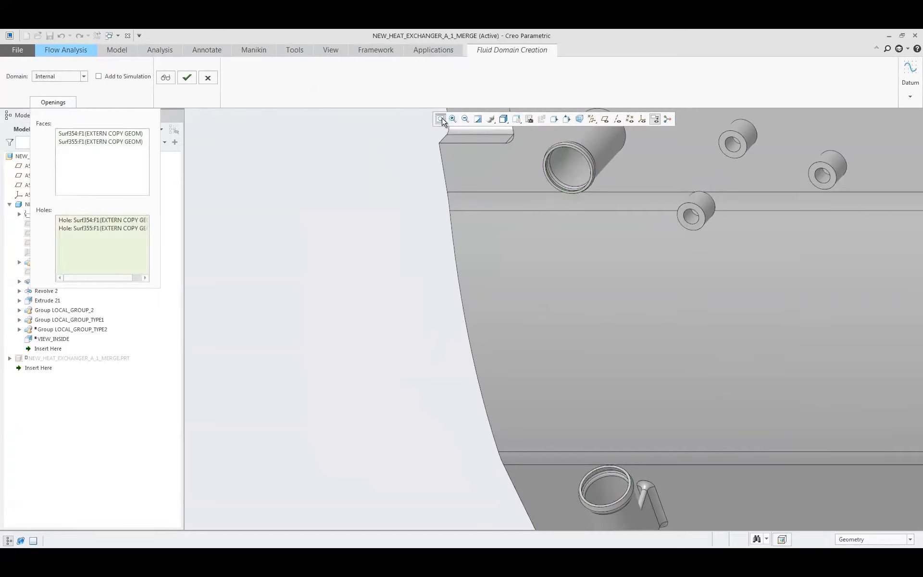
# Create the internal fluid domain with Add to Simulation enabled, and hide the CAD bodies to show only the fluid.
pyautogui.click(441, 118)
pyautogui.click(99, 77)
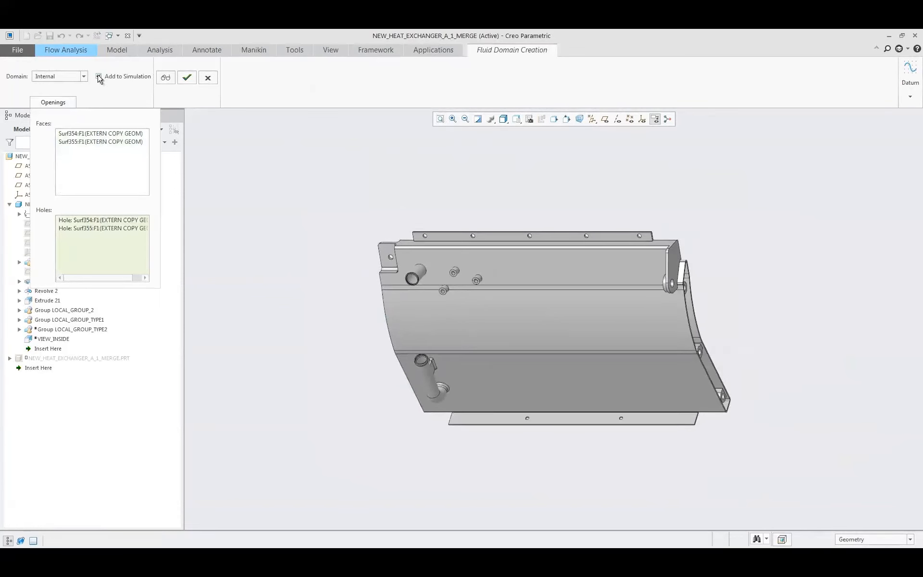
pyautogui.click(187, 78)
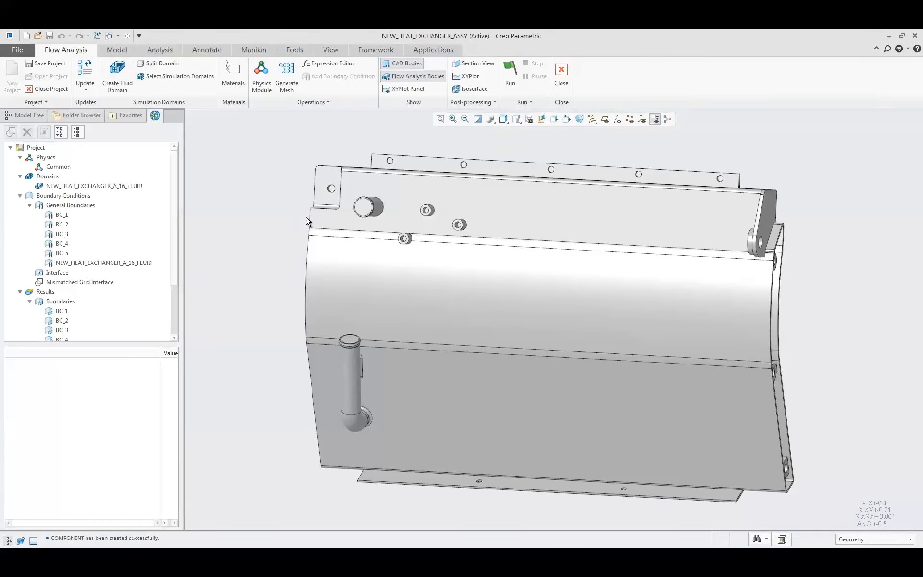
pyautogui.click(404, 64)
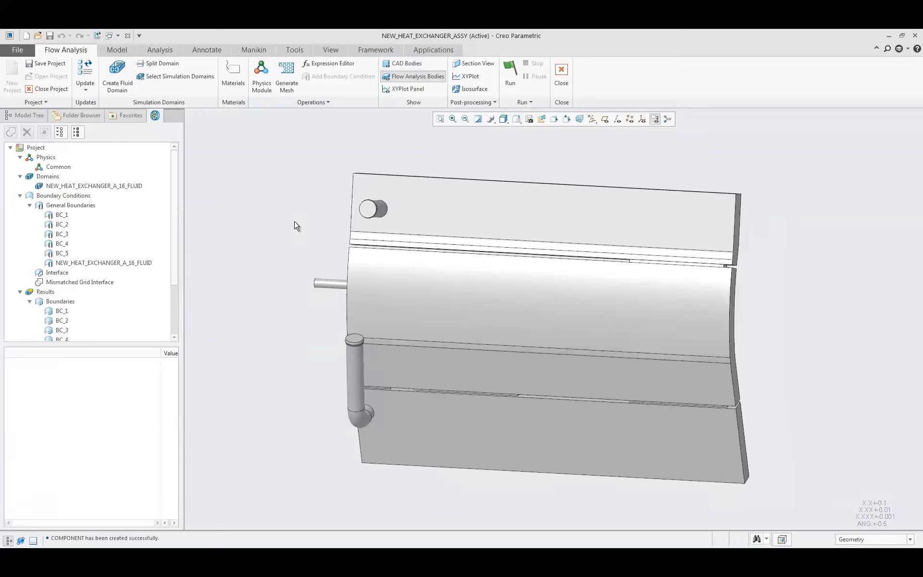
pyautogui.moveTo(295, 222); pyautogui.dragTo(295, 222, button='middle')
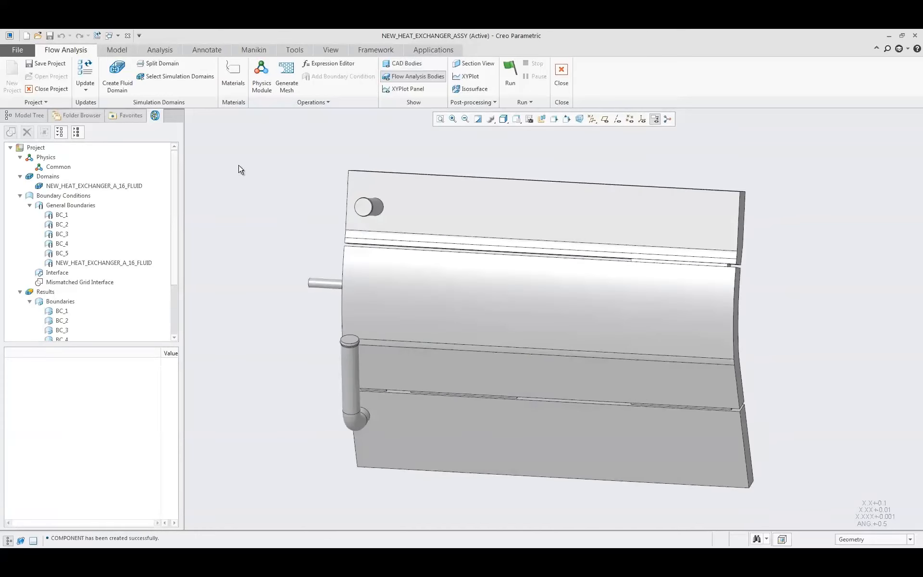
# Add NEW_HEAT_EXCHANGER.PRT as a solid component to the simulation domains.
pyautogui.click(187, 78)
pyautogui.click(422, 394)
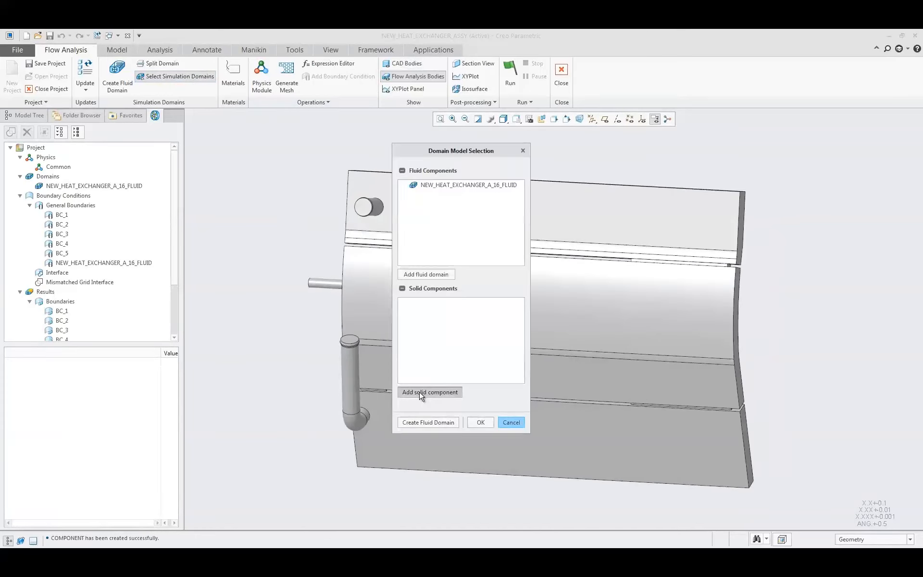
pyautogui.click(20, 118)
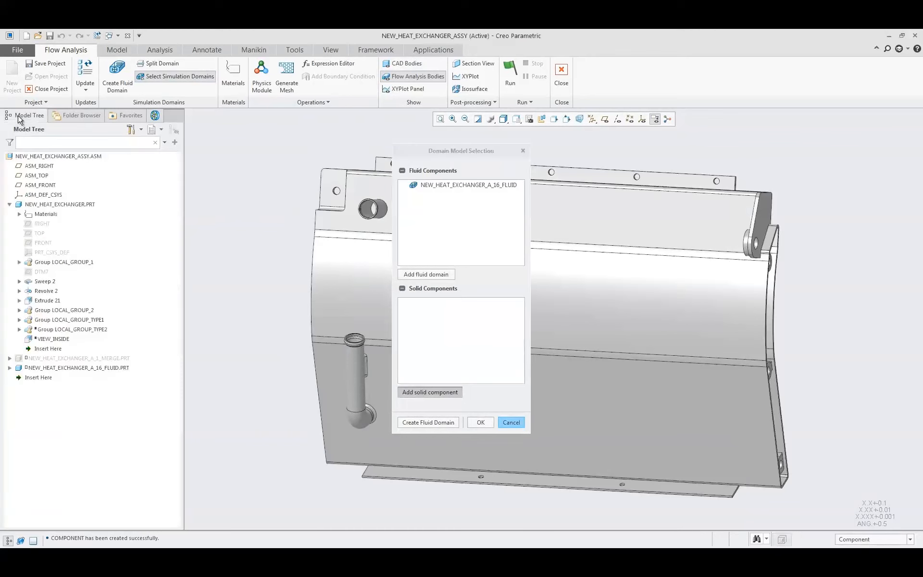
pyautogui.click(62, 205)
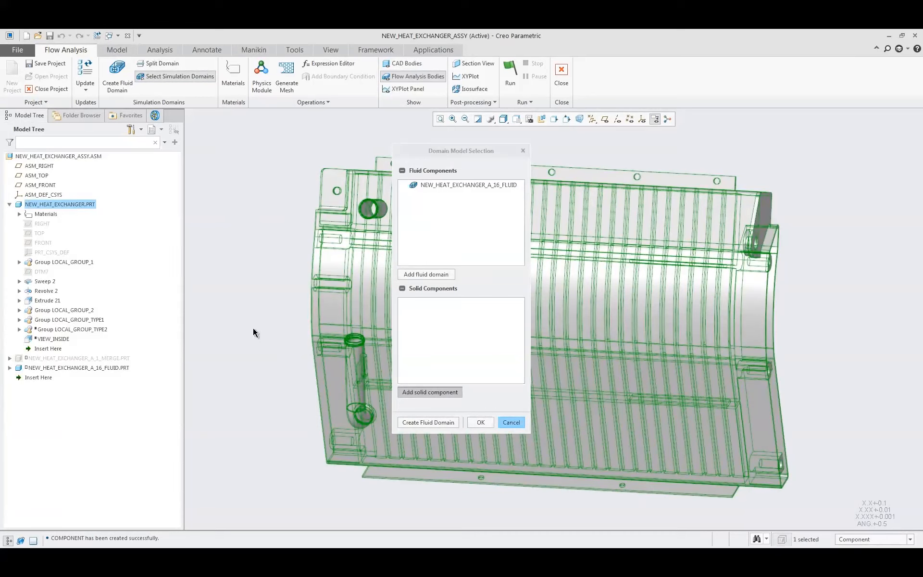
pyautogui.middleClick(254, 329)
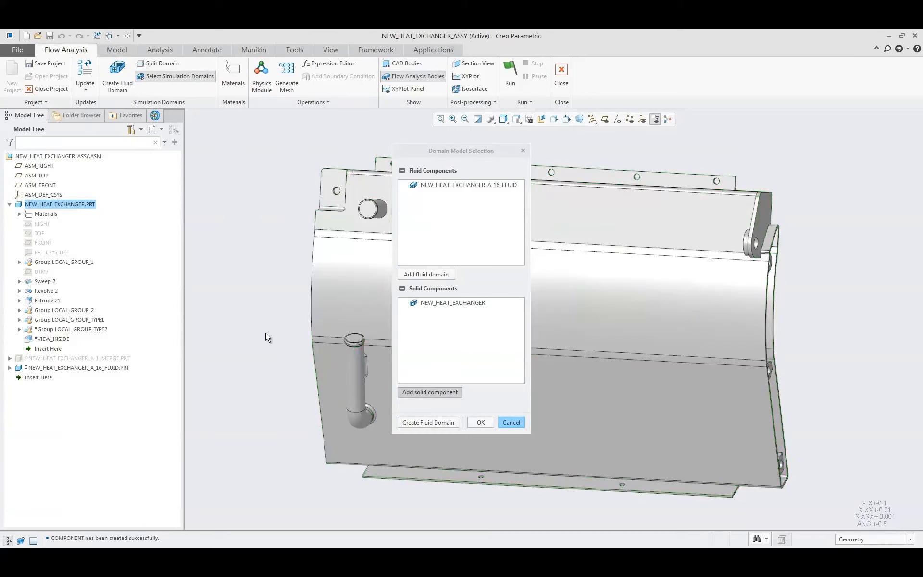
pyautogui.click(480, 424)
pyautogui.click(154, 116)
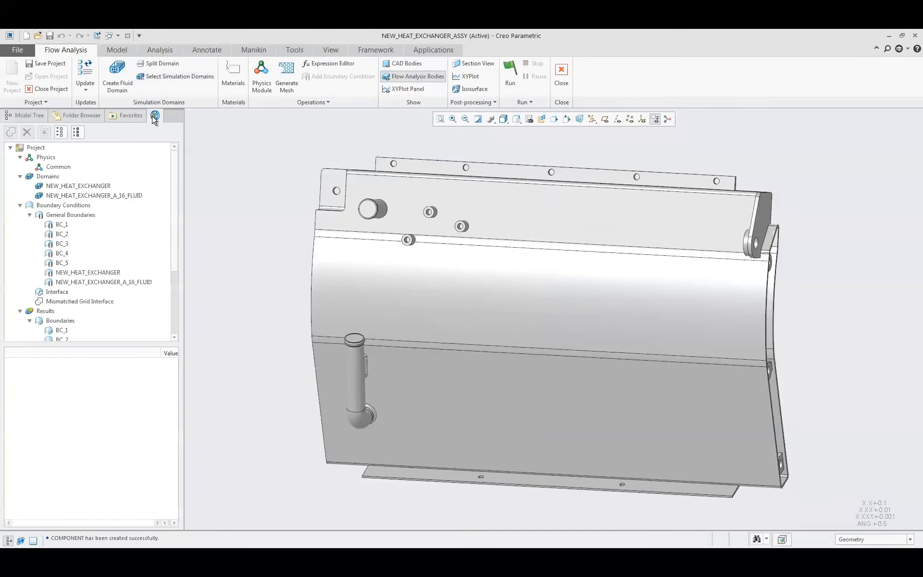
# Assign water as the material of the fluid domain NEW_HEAT_EXCHANGER_A_16_FLUID.
pyautogui.click(235, 77)
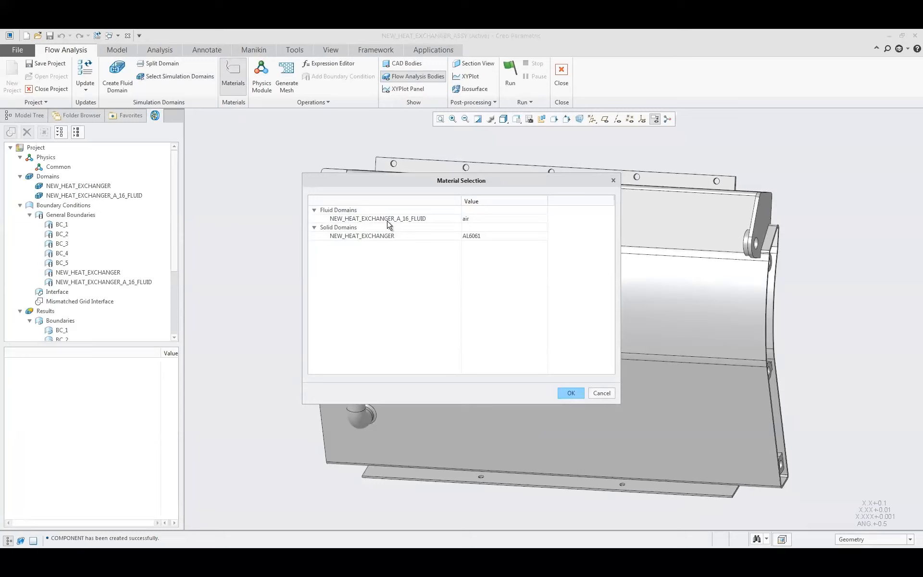
pyautogui.click(475, 222)
pyautogui.click(485, 221)
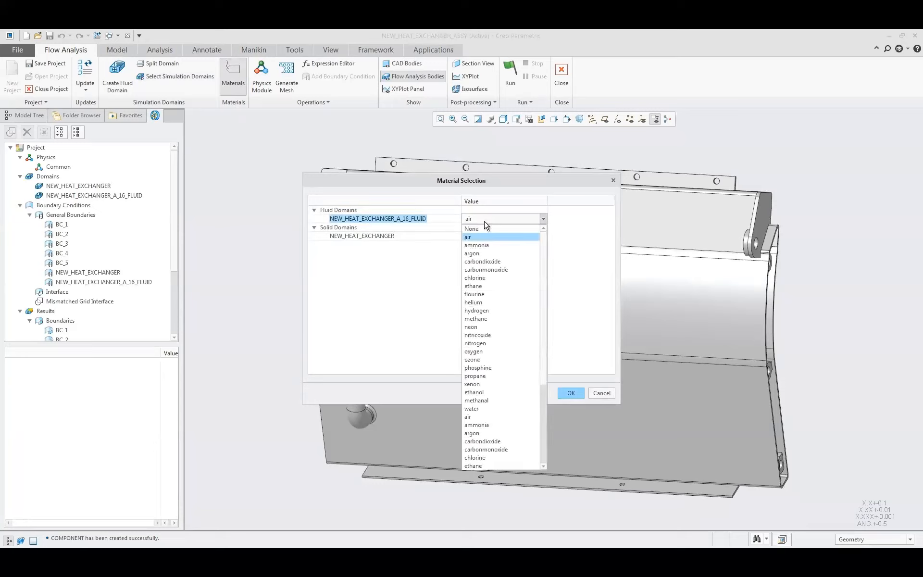
pyautogui.click(473, 409)
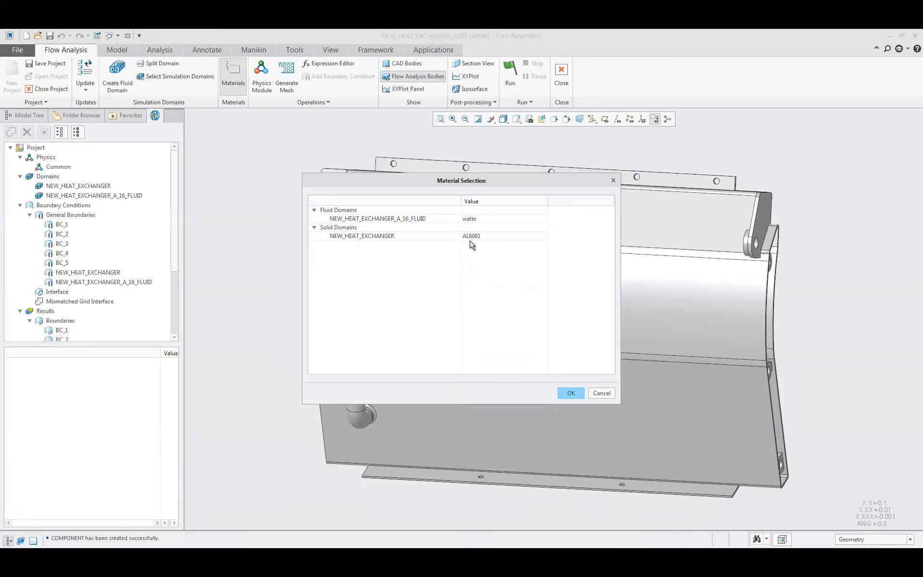
pyautogui.click(571, 393)
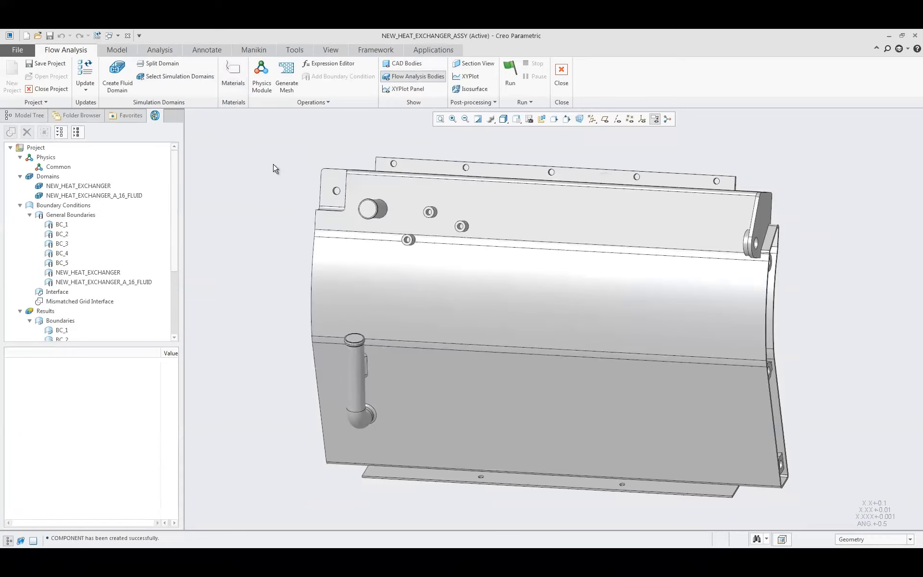
# Add the Turbulence, Heat and Streamline physics modules to the simulation.
pyautogui.click(262, 77)
pyautogui.doubleClick(347, 228)
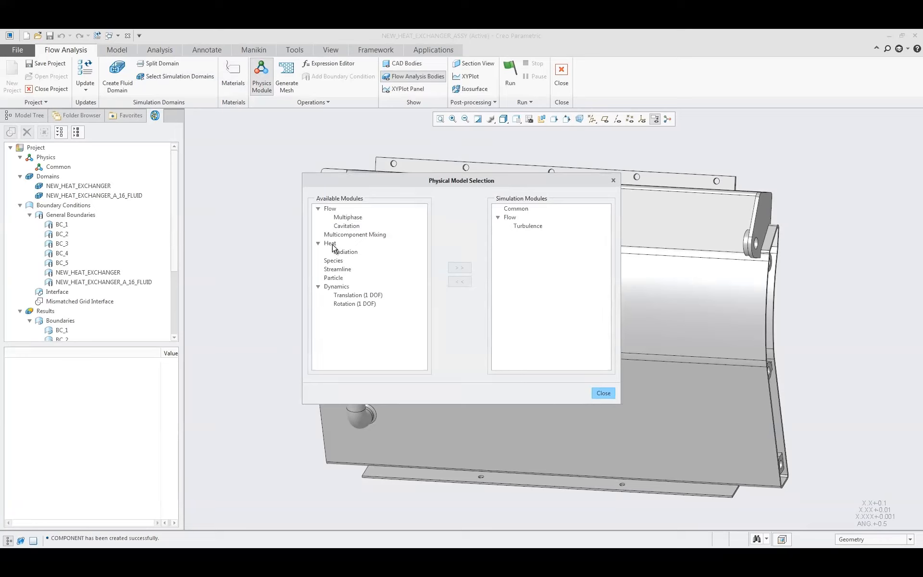
pyautogui.doubleClick(330, 244)
pyautogui.click(344, 270)
pyautogui.doubleClick(345, 270)
pyautogui.click(605, 398)
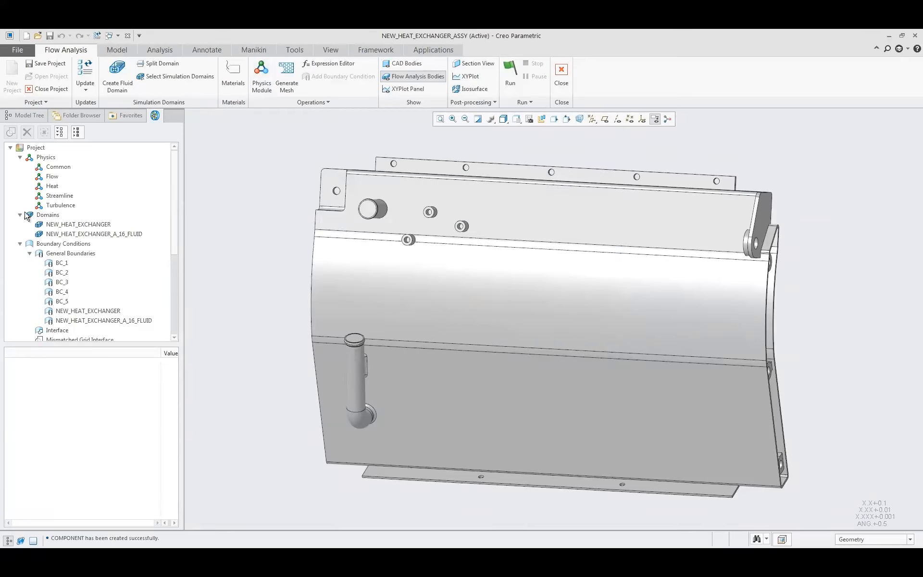
# Enable the Min/Max Temperature output for the NEW_HEAT_EXCHANGER domain and create an XY plot.
pyautogui.click(70, 225)
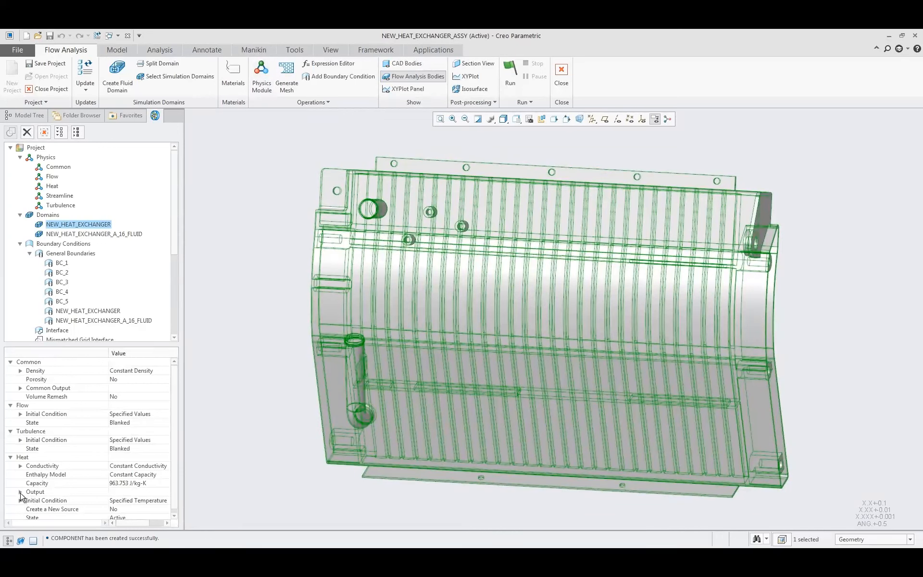
pyautogui.click(20, 492)
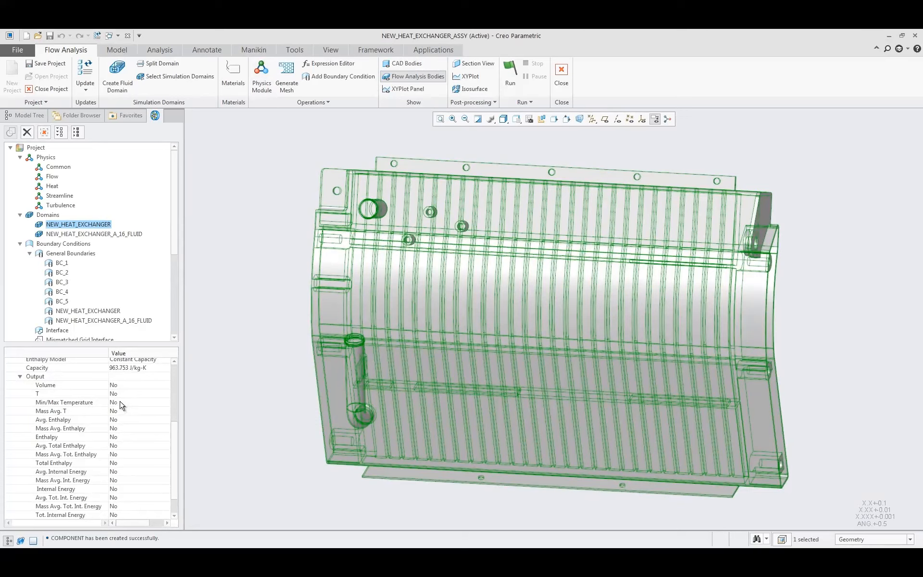
pyautogui.click(121, 404)
pyautogui.click(124, 421)
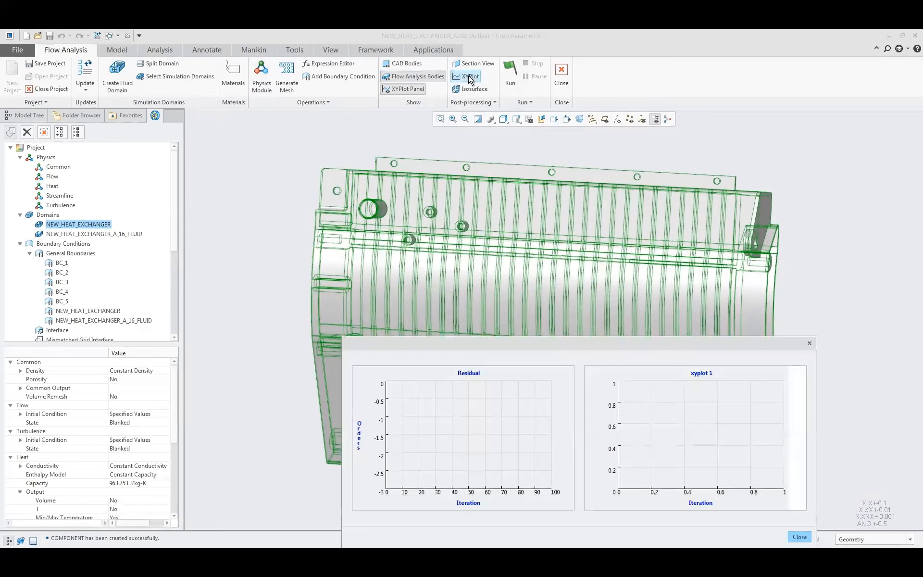
pyautogui.click(799, 537)
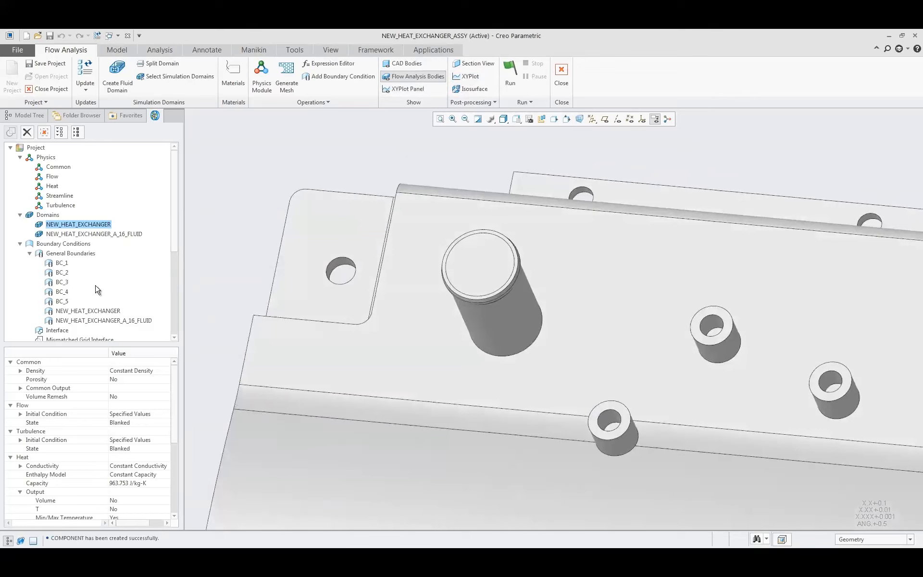
# Define boundary BC_3 as a Specified Volumetric Flux inflow of 0.00015 m3/s.
pyautogui.click(63, 282)
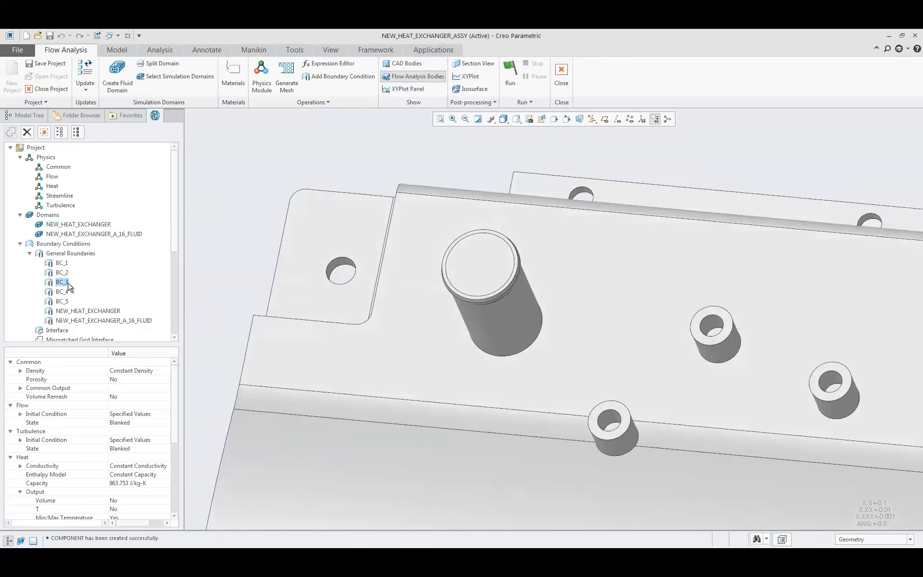
pyautogui.click(135, 363)
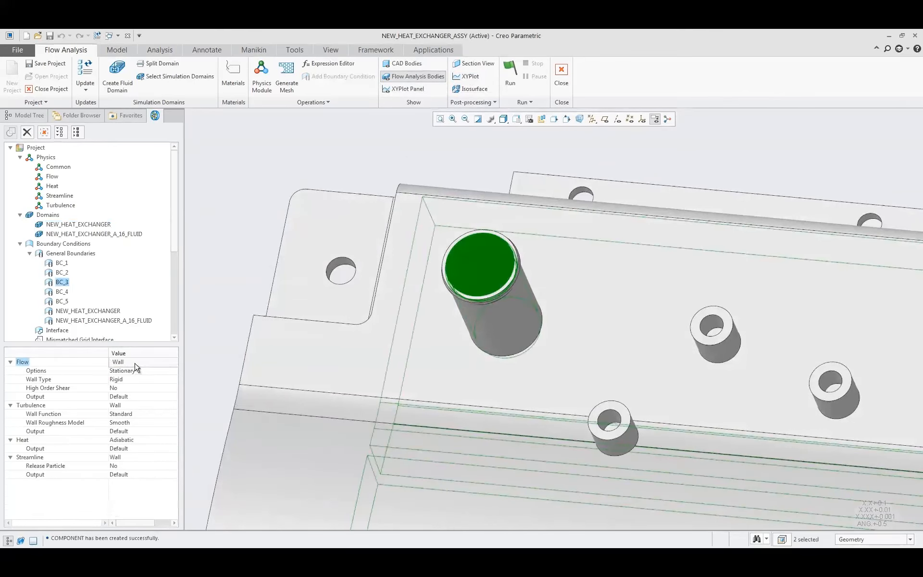
pyautogui.click(153, 388)
pyautogui.click(112, 380)
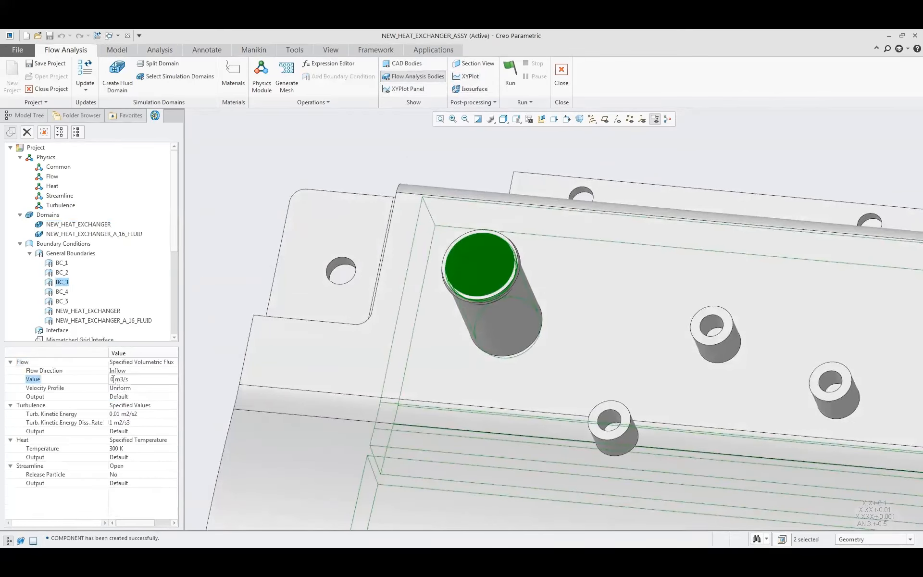
pyautogui.write('0.00015')
# Set the BC_3 inlet temperature to 358 K and enable particle release for its streamlines.
pyautogui.click(119, 449)
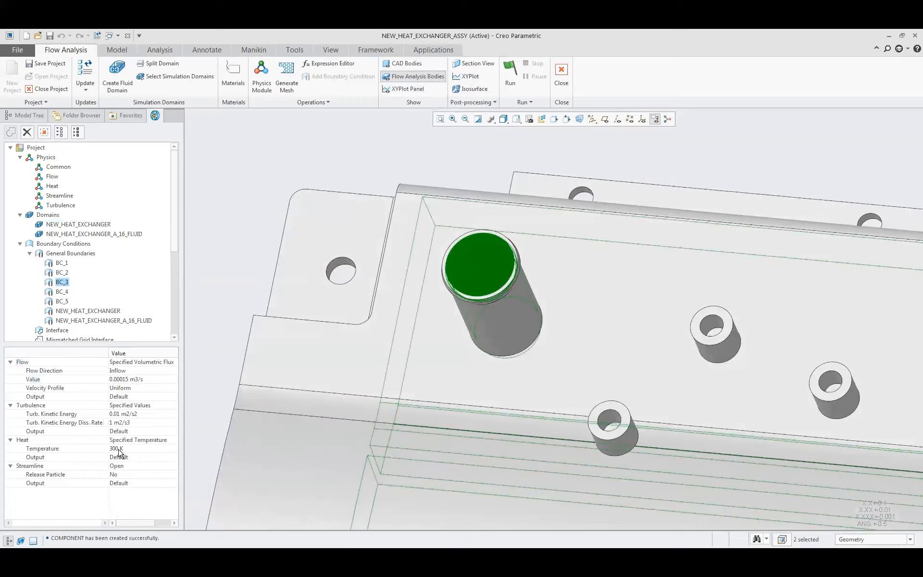
pyautogui.write('358')
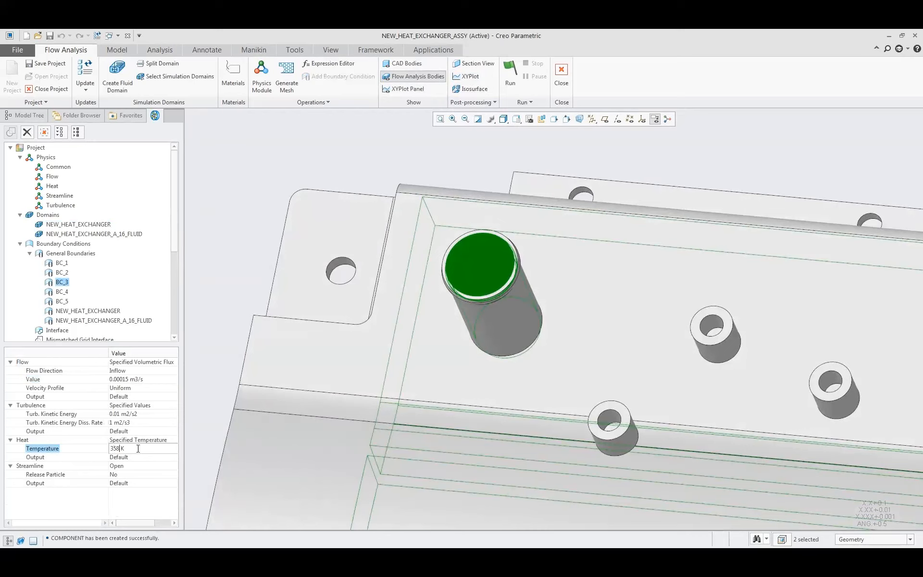
pyautogui.press('Return')
pyautogui.click(120, 474)
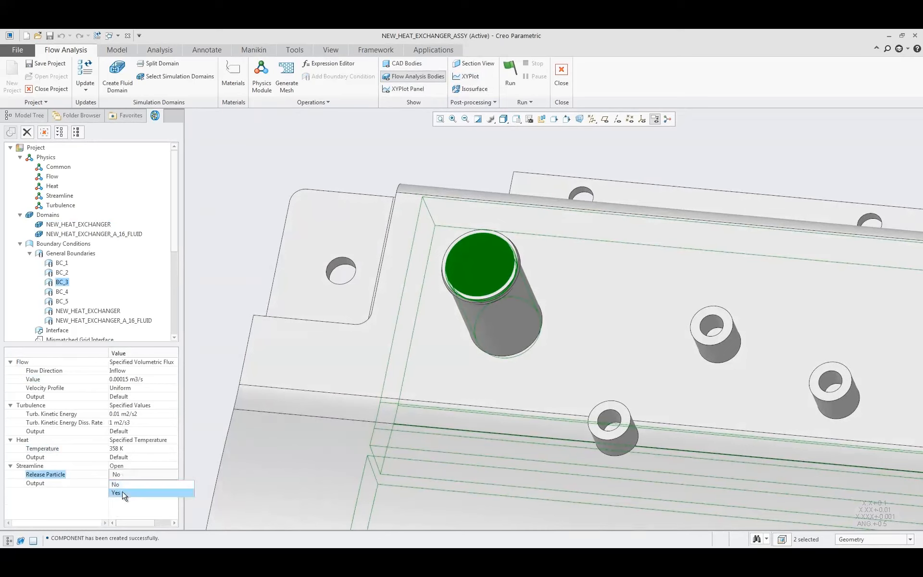
pyautogui.click(116, 493)
pyautogui.click(216, 345)
pyautogui.hotkey('ctrl', 'd')
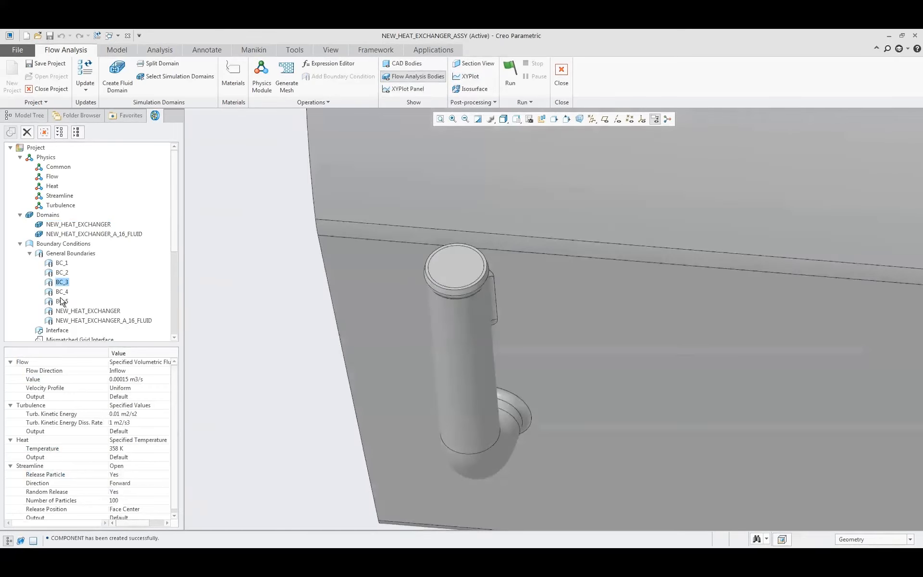
# Define the flow condition of boundary BC_4 as Specified Pressure Outlet.
pyautogui.click(62, 291)
pyautogui.click(146, 364)
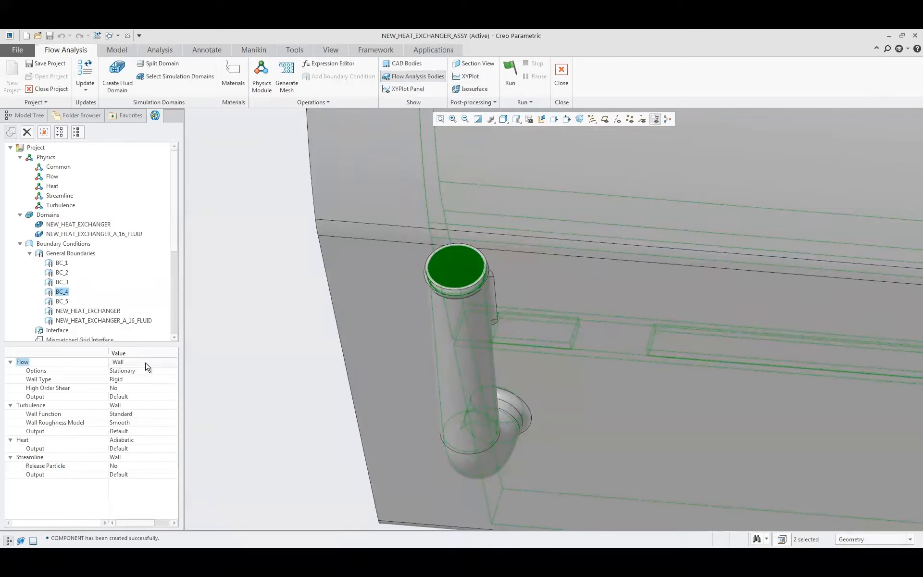
pyautogui.click(146, 366)
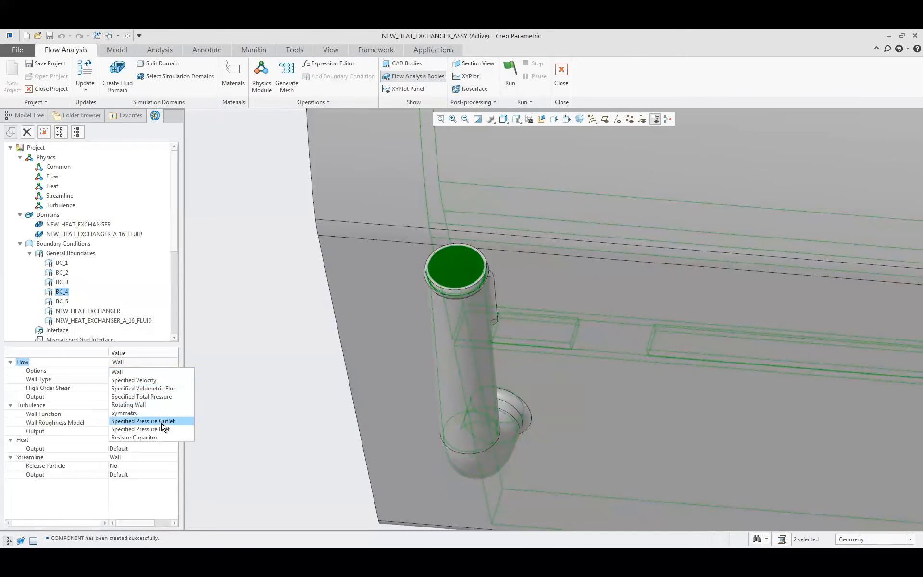
pyautogui.click(144, 422)
pyautogui.click(223, 338)
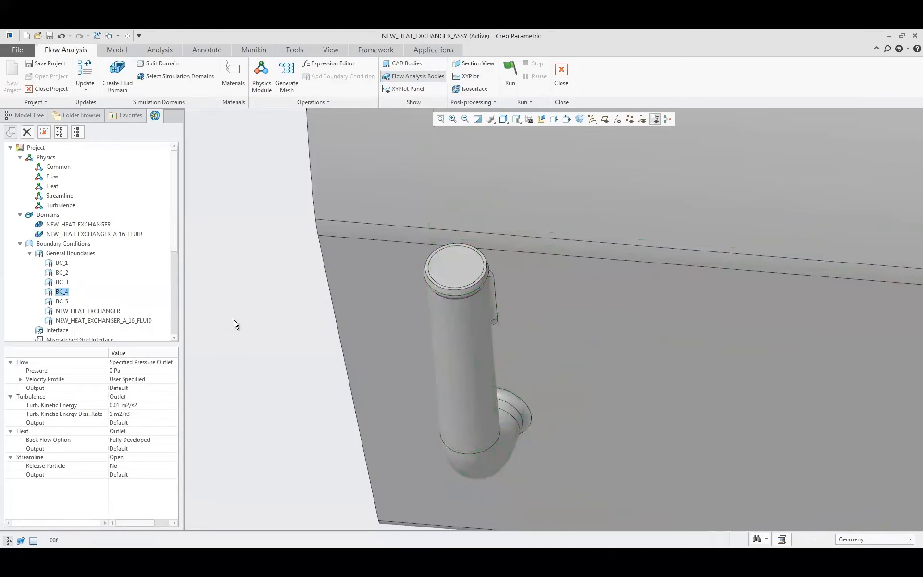
# Give the NEW_HEAT_EXCHANGER boundary a Convection/Radiation heat condition with a 350 W/m2-K exchange coefficient, and change its convection ambient temperature.
pyautogui.scroll(5, 234, 320)
pyautogui.click(105, 311)
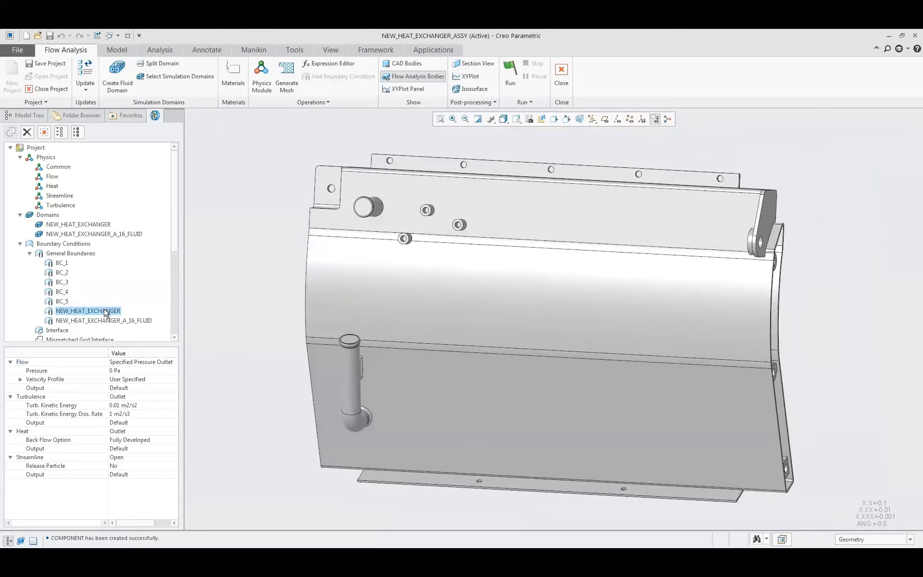
pyautogui.click(135, 362)
pyautogui.click(138, 364)
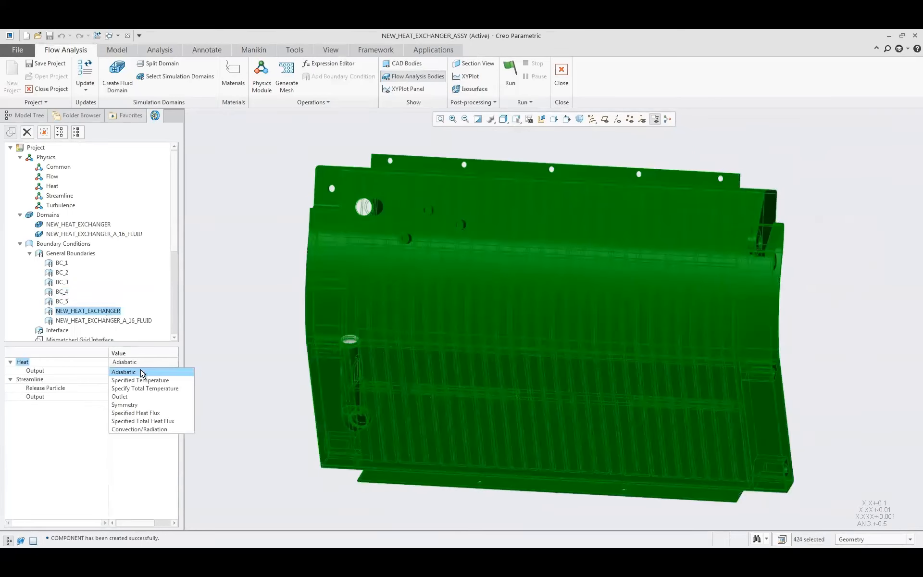
pyautogui.click(147, 430)
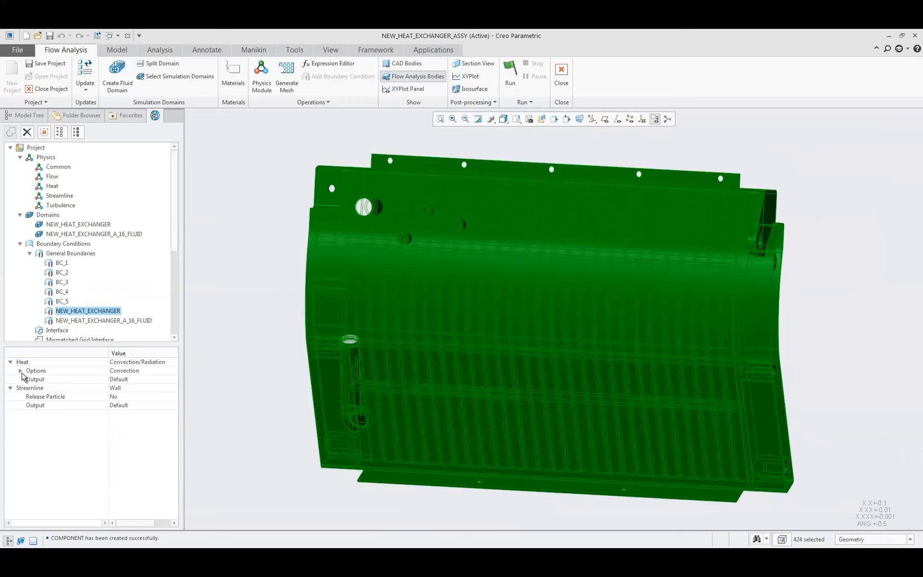
pyautogui.click(19, 371)
pyautogui.click(112, 380)
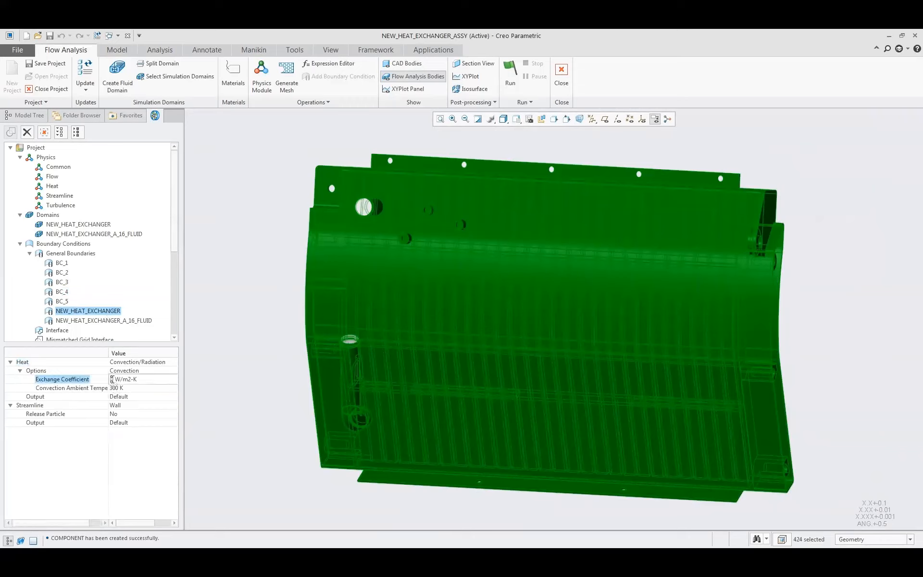
pyautogui.write('350')
pyautogui.press('Return')
pyautogui.click(113, 388)
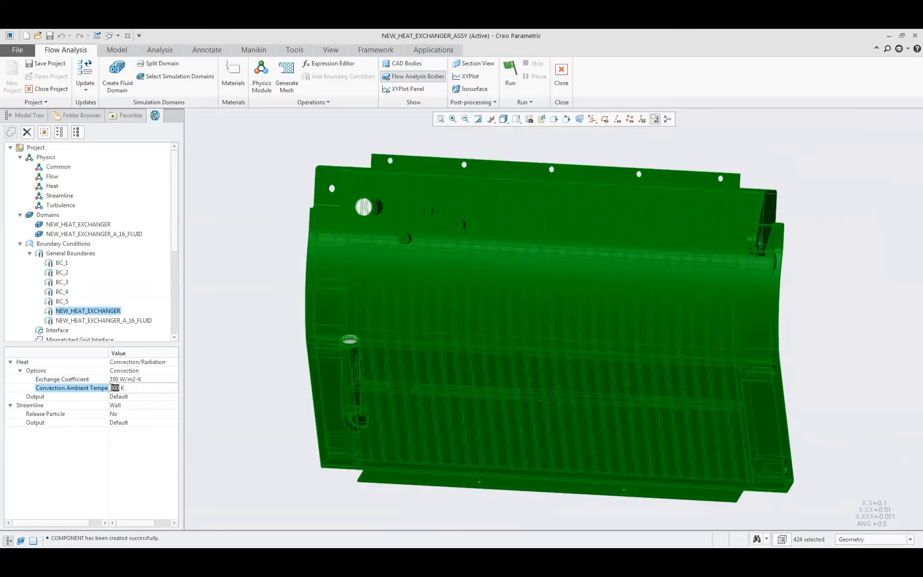
pyautogui.write('26')
pyautogui.click(201, 380)
# Generate the mesh, return to the flow analysis project tree and hide the flow analysis bodies.
pyautogui.click(286, 79)
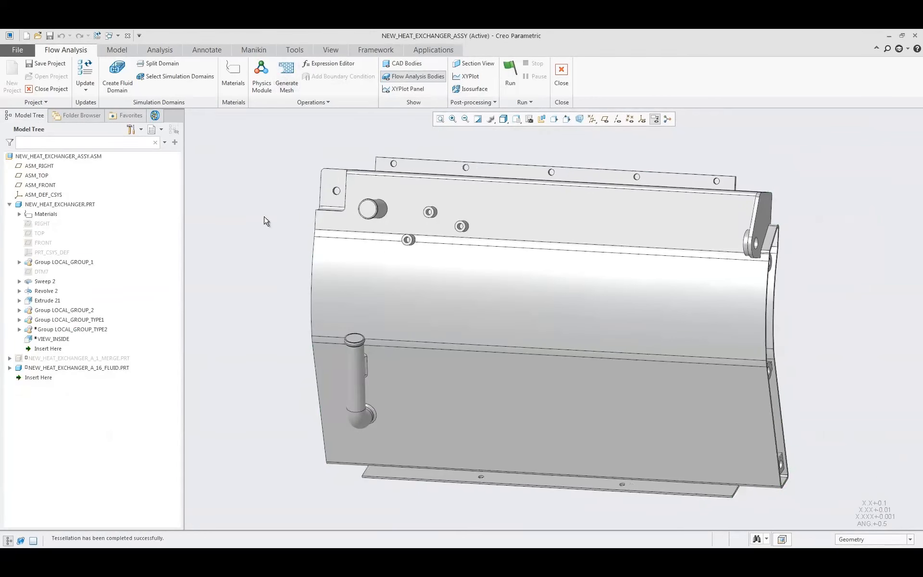
pyautogui.click(155, 116)
pyautogui.click(414, 79)
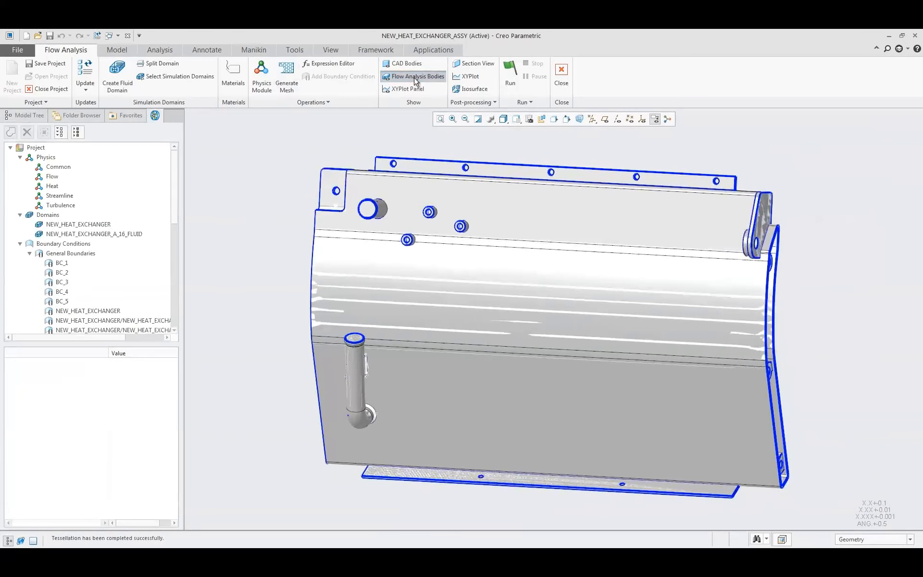
# Display the surface grid of the NEW_HEAT_EXCHANGER result boundary to inspect the mesh, and turn it off again.
pyautogui.moveTo(177, 186); pyautogui.dragTo(175, 281)
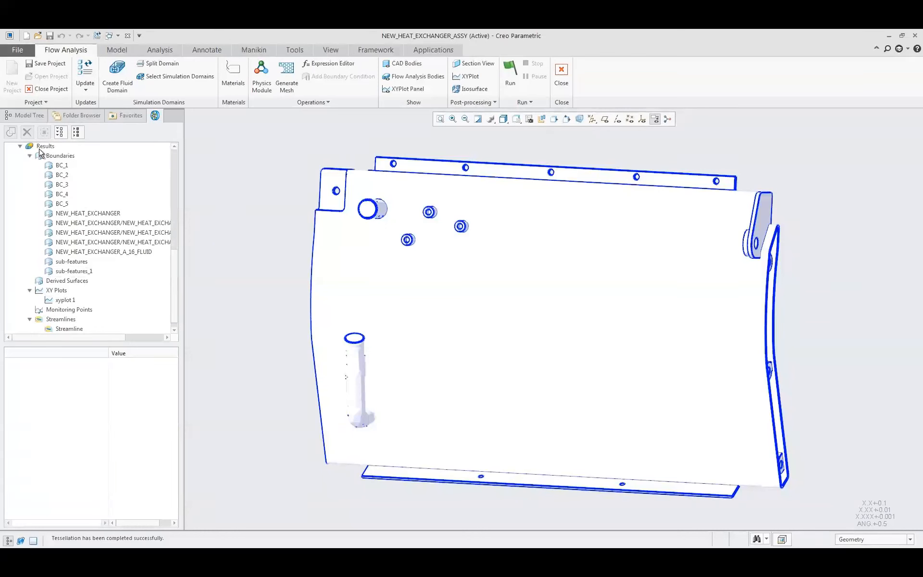
pyautogui.click(100, 216)
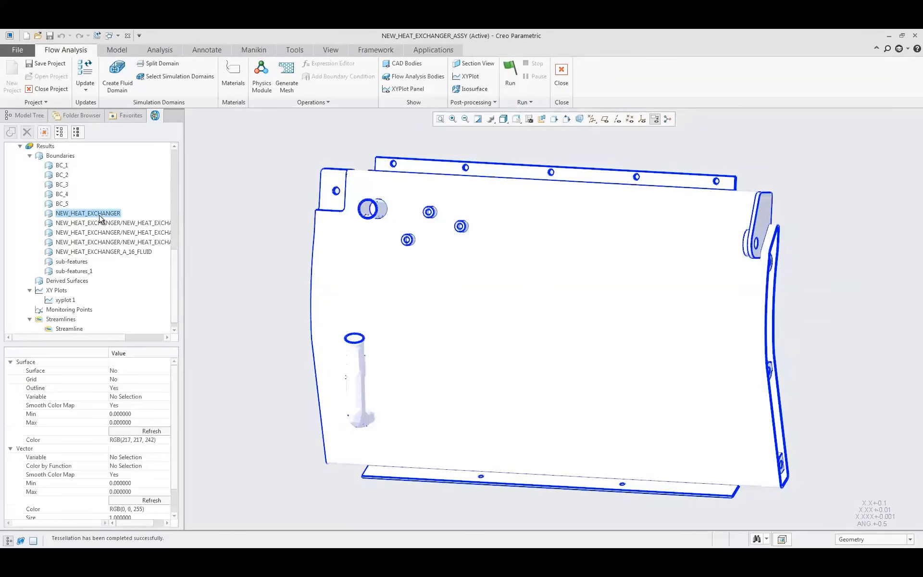
pyautogui.click(130, 381)
pyautogui.click(135, 380)
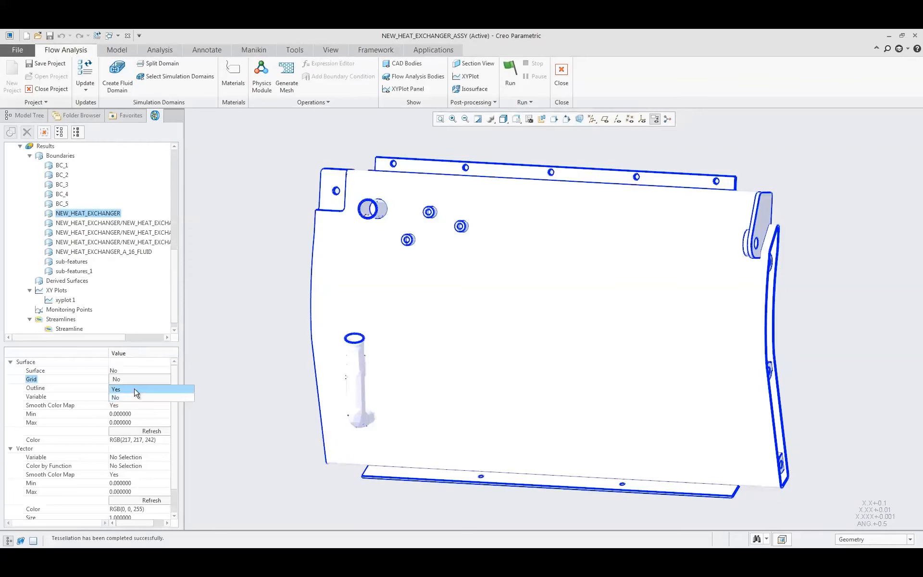
pyautogui.click(135, 389)
pyautogui.click(132, 381)
pyautogui.click(134, 381)
pyautogui.click(128, 399)
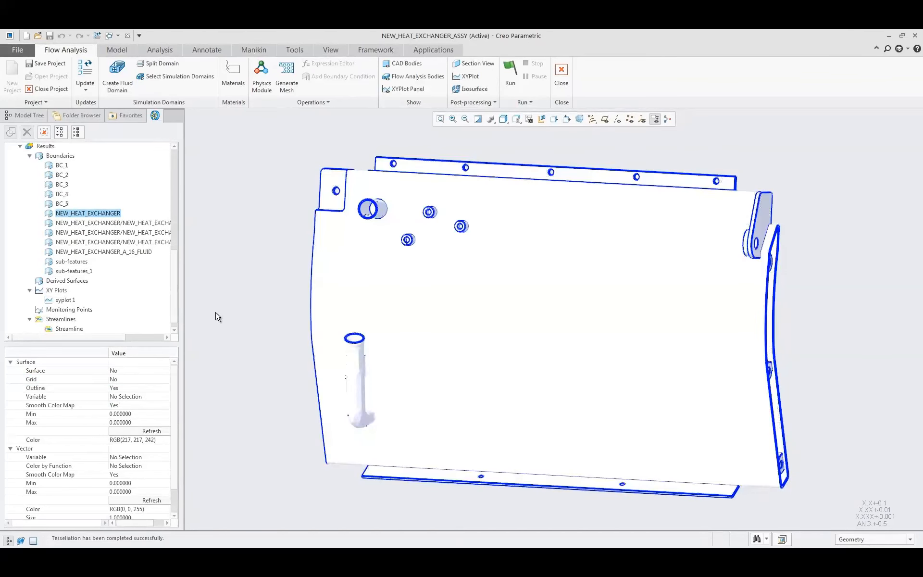
# Open the XY plot panel and run the simulation.
pyautogui.moveTo(250, 278); pyautogui.dragTo(255, 211, button='middle')
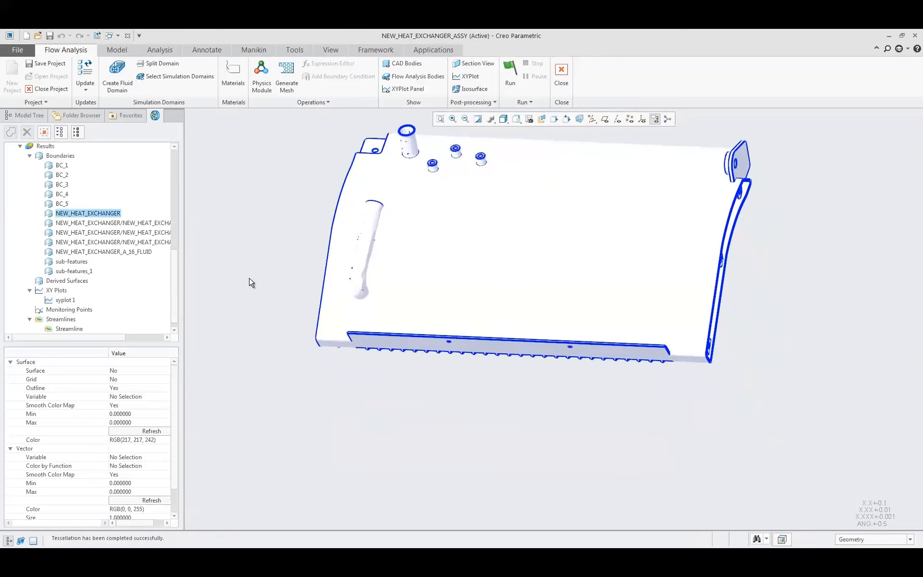
pyautogui.click(402, 89)
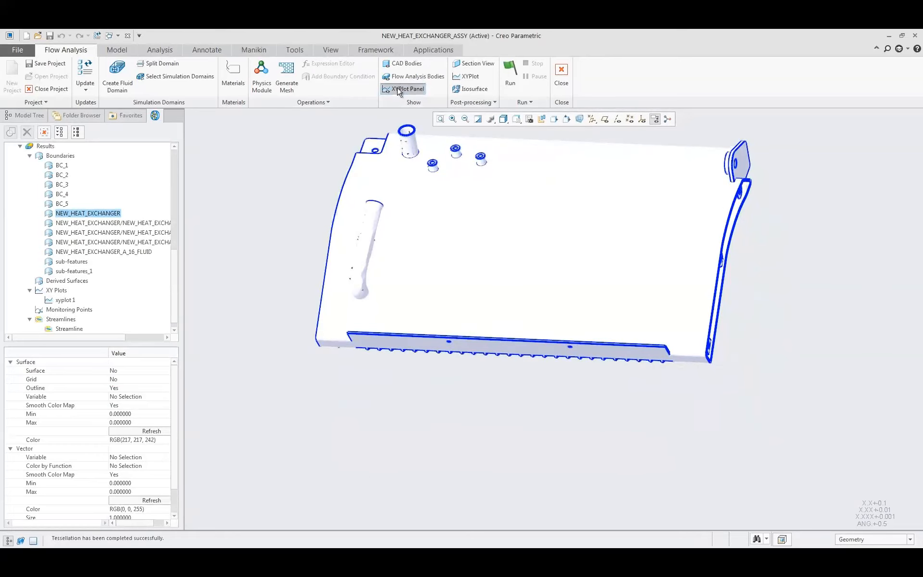
pyautogui.click(506, 72)
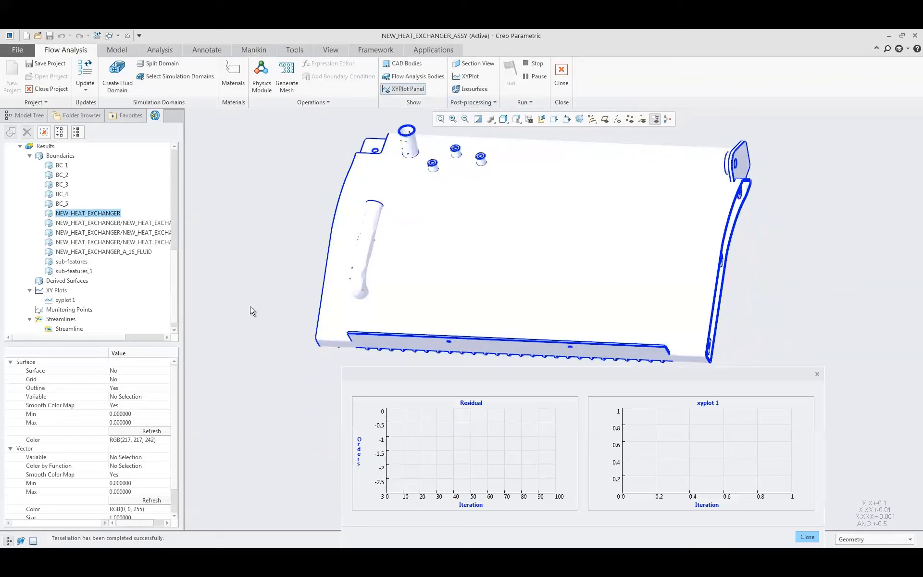
# Color the Streamline result by the variable Temperature: [K] : Heat.
pyautogui.moveTo(175, 270); pyautogui.dragTo(174, 284)
pyautogui.click(69, 319)
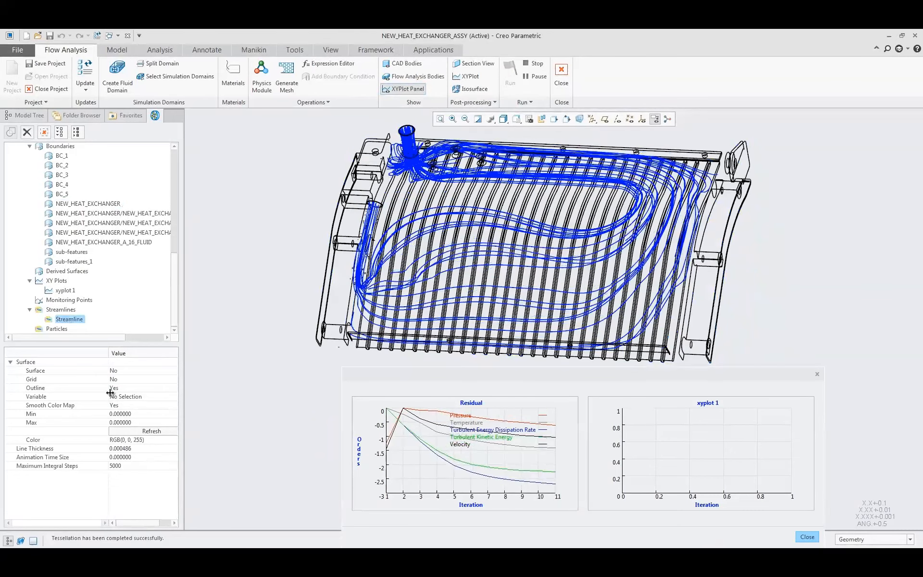
pyautogui.click(110, 395)
pyautogui.click(127, 361)
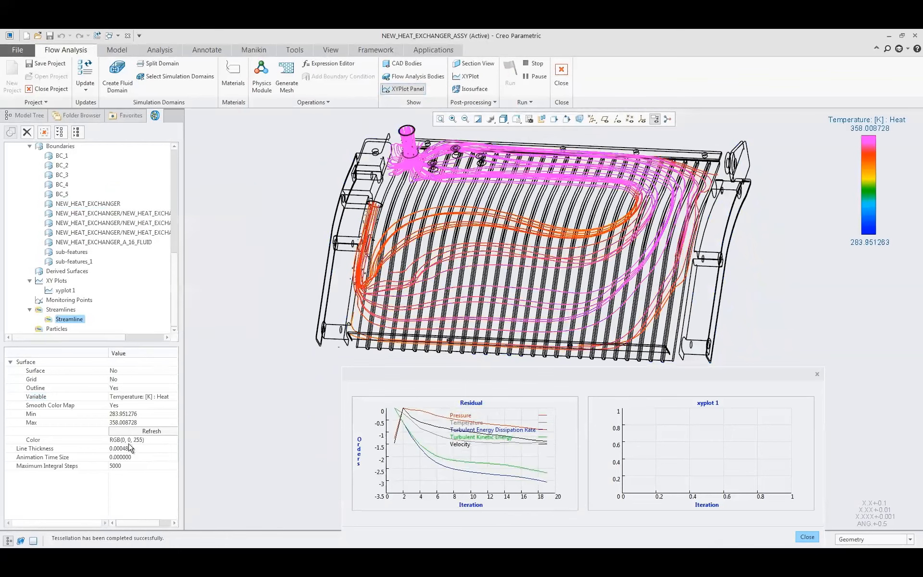
# Set the streamline Animation Time Size to 0.03 and refresh the display range.
pyautogui.click(138, 458)
pyautogui.write('0.0')
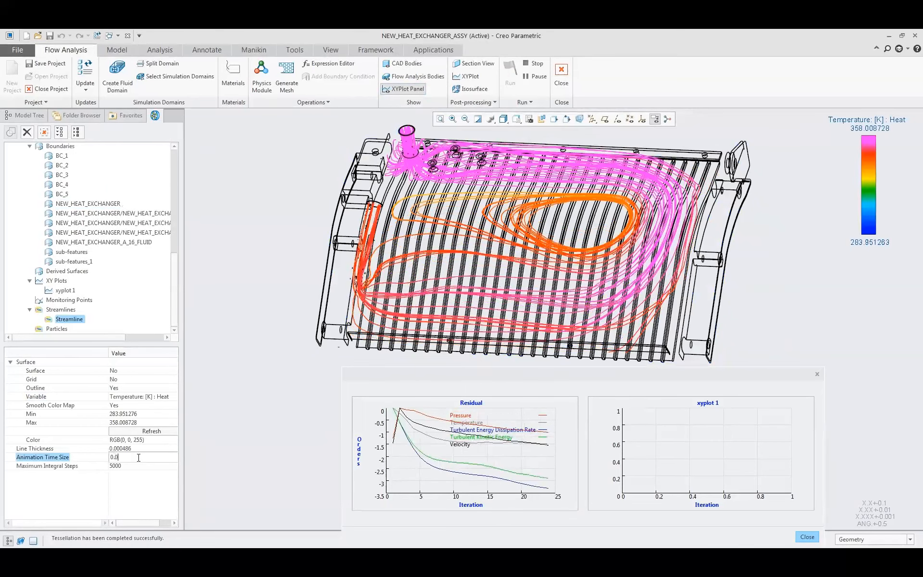
pyautogui.write('3')
pyautogui.click(151, 431)
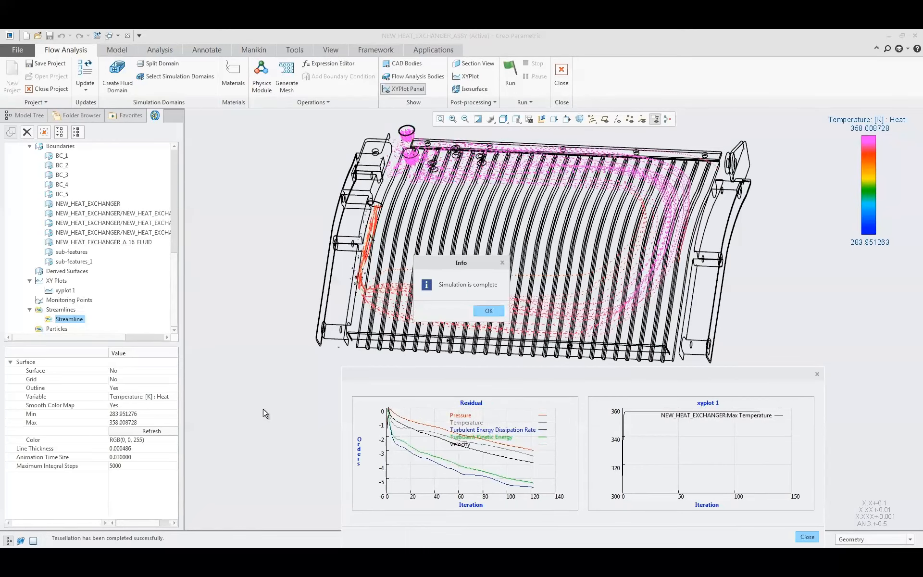
# Dismiss the completion notice, close the plot panel and examine the animated temperature streamlines around the inlet and outlet.
pyautogui.click(487, 311)
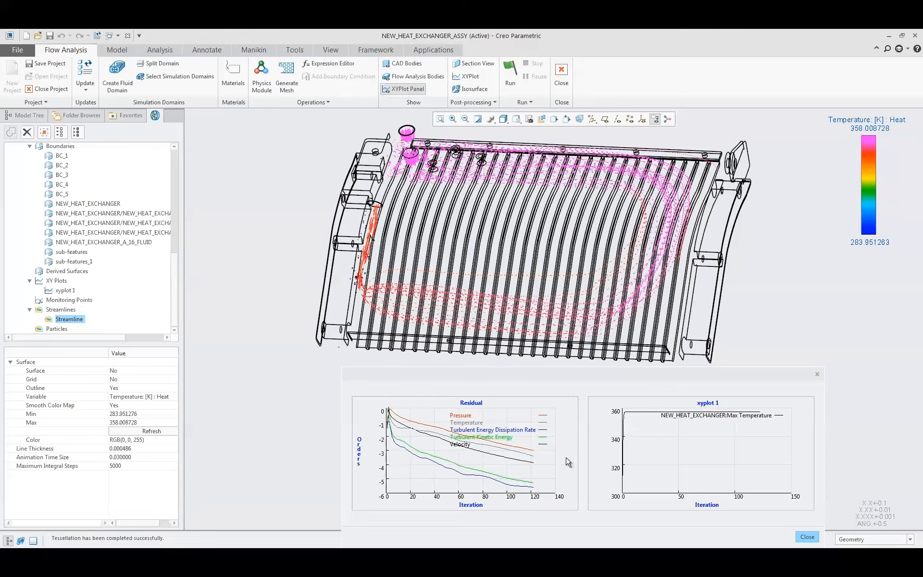
pyautogui.click(808, 536)
pyautogui.scroll(-6, 541, 419)
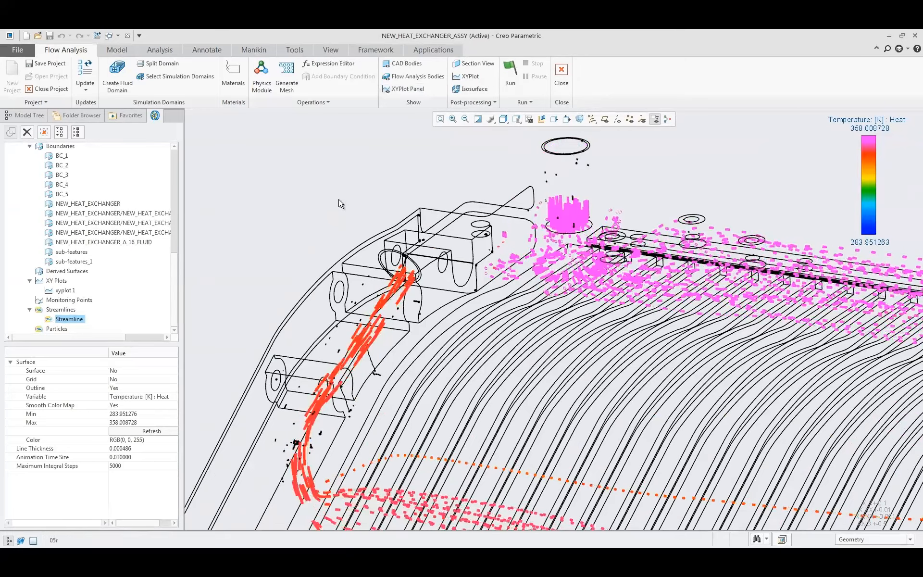
pyautogui.scroll(1, 339, 200)
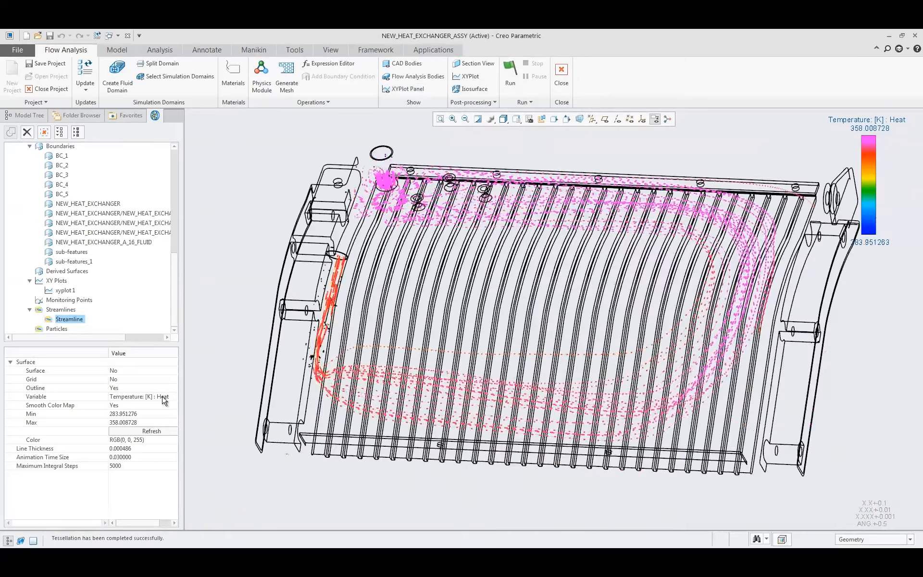
# Color the Streamline result by the variable Pressure: [Pa] : Flow.
pyautogui.click(162, 397)
pyautogui.click(129, 223)
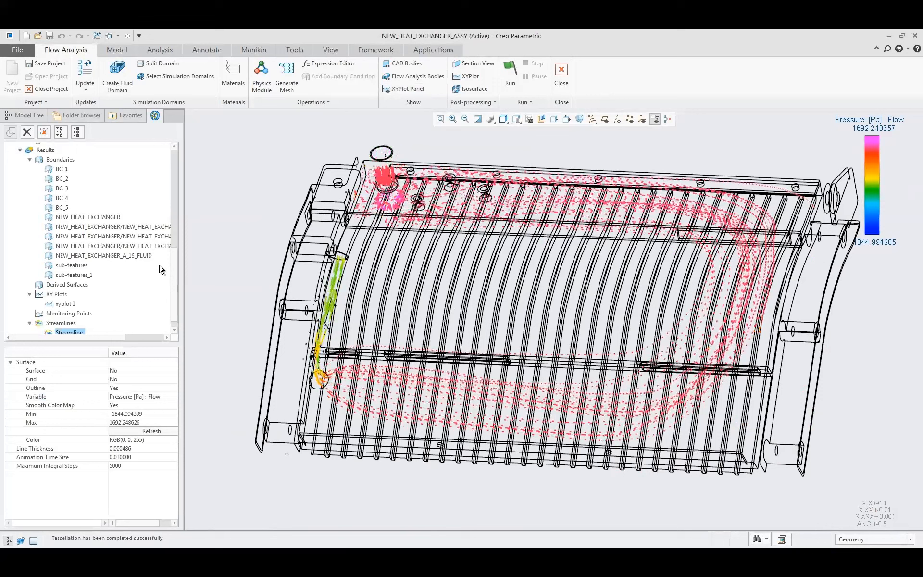
# Color the NEW_HEAT_EXCHANGER boundary result by the variable Temperature: [K] : Heat.
pyautogui.click(91, 218)
pyautogui.click(138, 396)
pyautogui.click(139, 396)
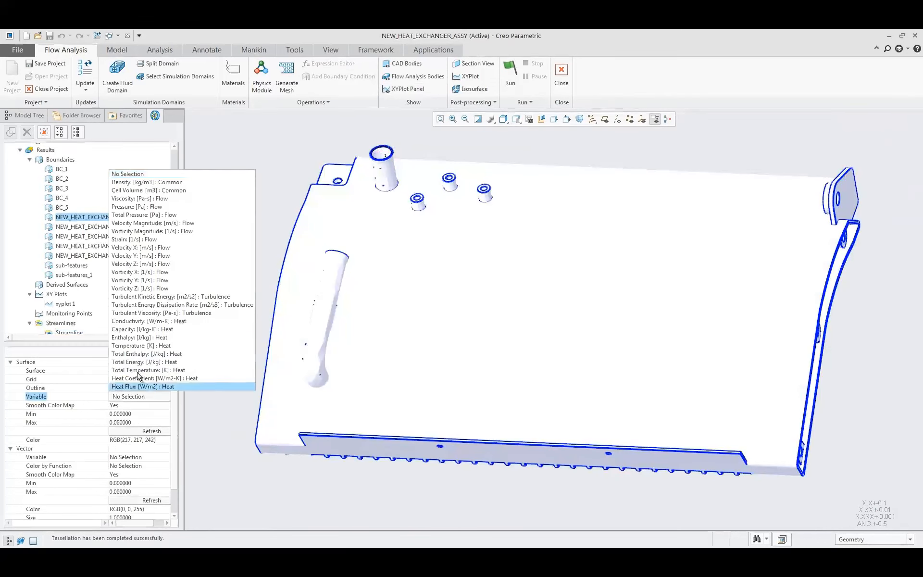
pyautogui.click(134, 345)
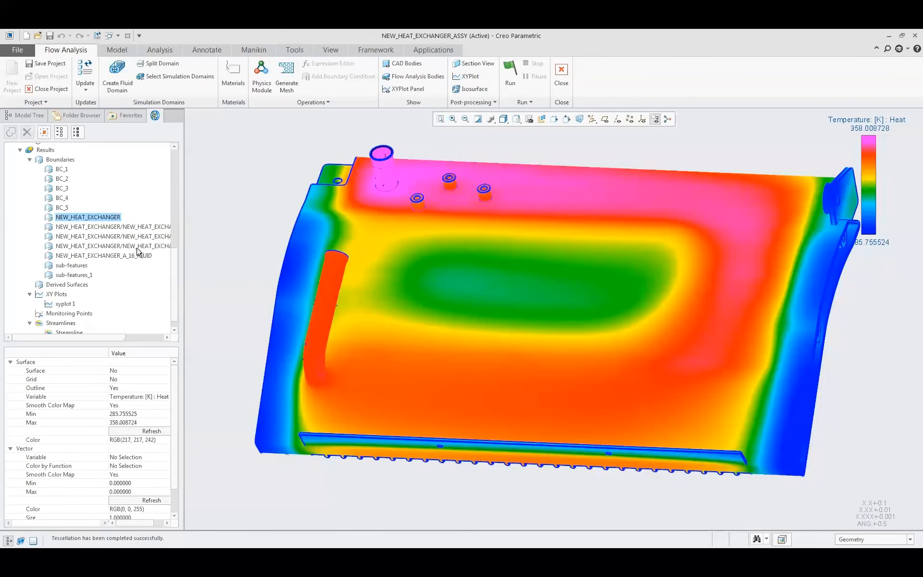
# Color the three NEW_HEAT_EXCHANGER interface boundary results together by the variable Temperature: [K] : Heat.
pyautogui.click(111, 227)
pyautogui.keyDown('shift'); pyautogui.click(119, 247); pyautogui.keyUp('shift')
pyautogui.click(139, 396)
pyautogui.click(138, 397)
pyautogui.click(189, 351)
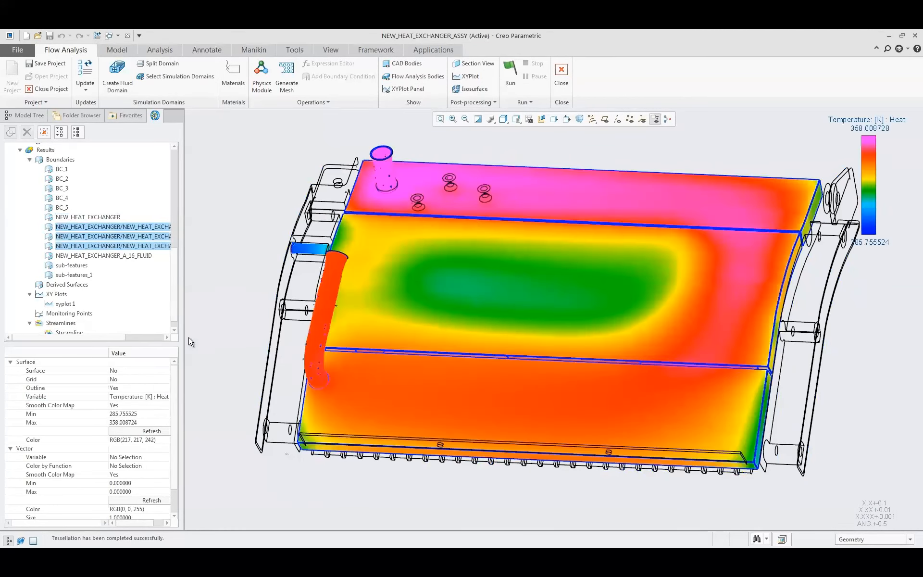
# Add a section view to the derived surfaces and color it by Temperature: [K] : Heat.
pyautogui.click(471, 65)
pyautogui.moveTo(175, 181); pyautogui.dragTo(162, 298)
pyautogui.click(72, 271)
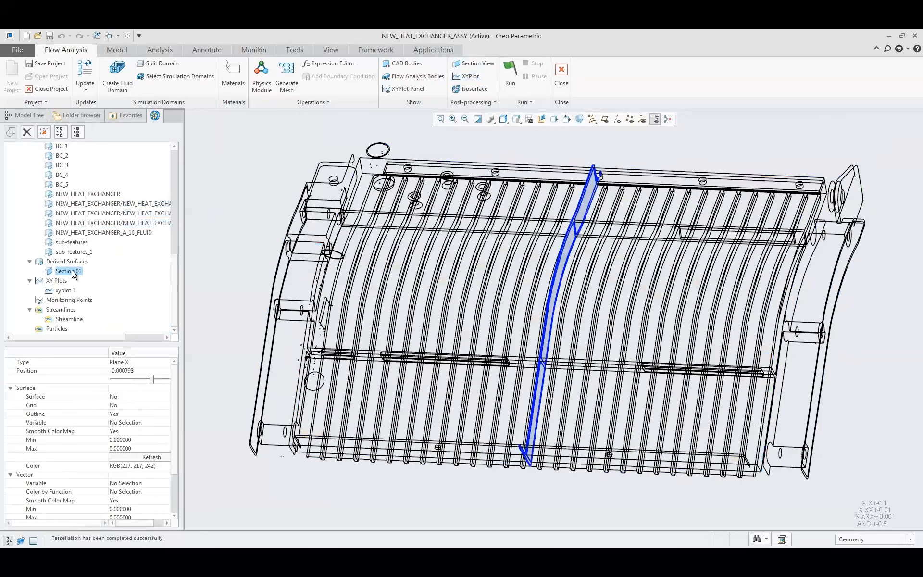
pyautogui.click(137, 422)
pyautogui.click(137, 423)
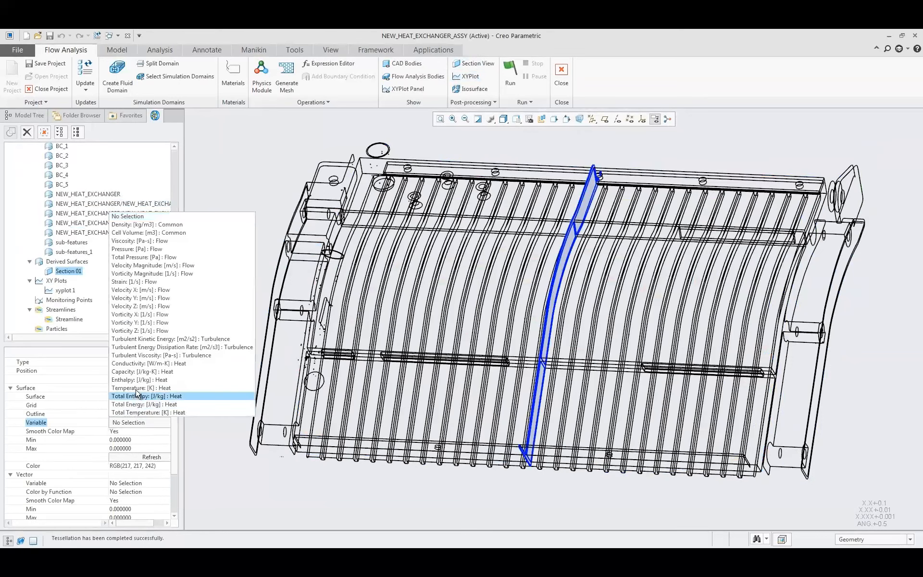
pyautogui.click(137, 388)
# Change the section's type to Plane Z and move its position to about -0.006.
pyautogui.click(138, 361)
pyautogui.click(138, 362)
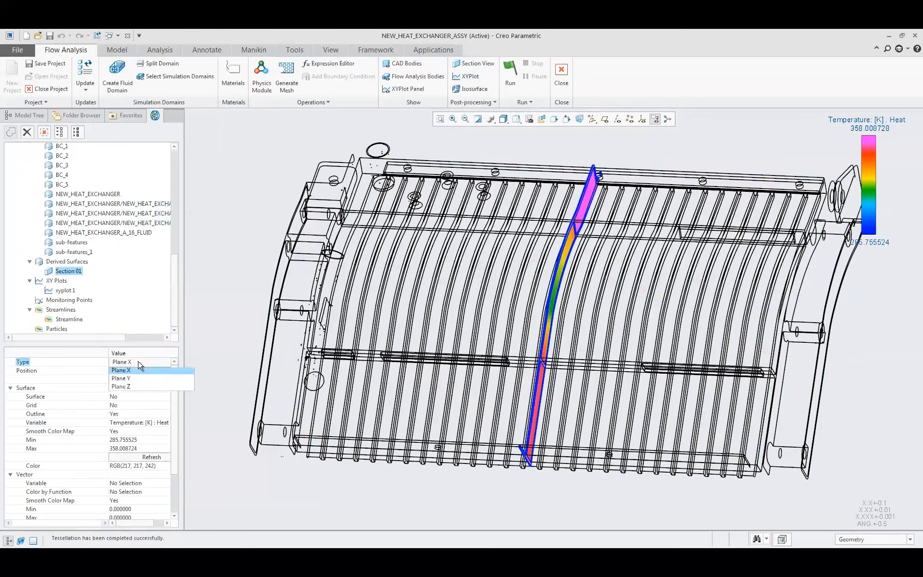
pyautogui.click(137, 389)
pyautogui.moveTo(147, 380)
pyautogui.mouseDown()
pyautogui.moveTo(127, 380)
pyautogui.moveTo(152, 381)
pyautogui.mouseUp()
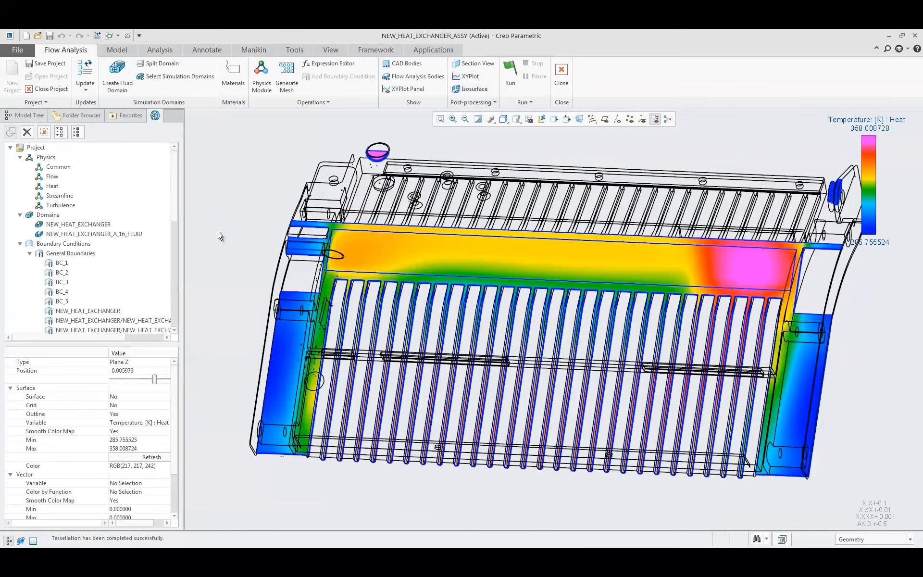
# Set both the isosurface variable and the surface color variable of Isosurface 01 to Temperature: [K] : Heat.
pyautogui.scroll(-5, 127, 269)
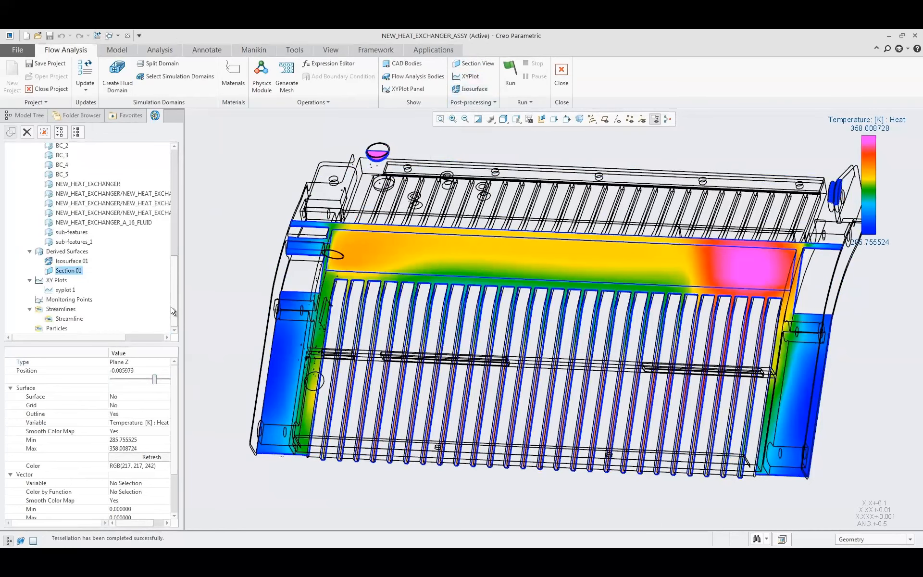
pyautogui.click(83, 262)
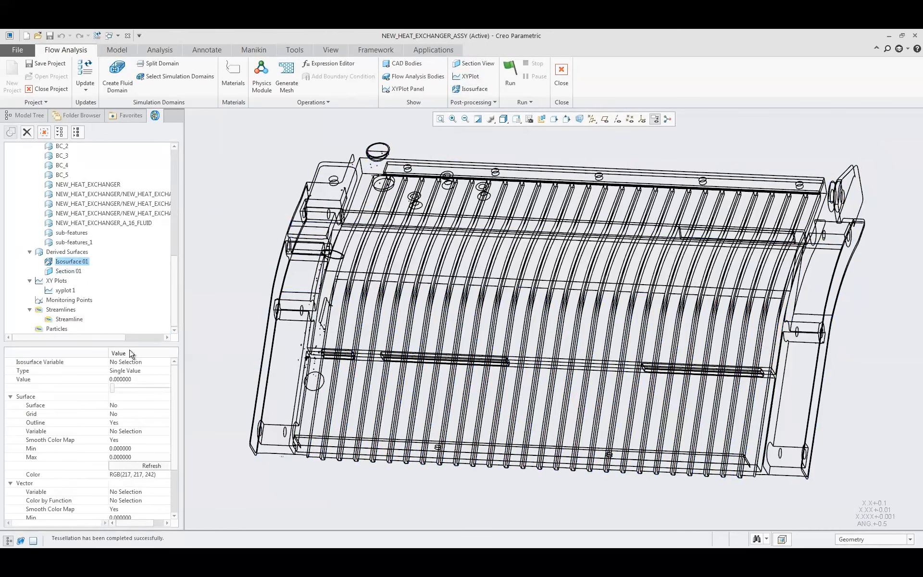
pyautogui.click(143, 366)
pyautogui.click(143, 365)
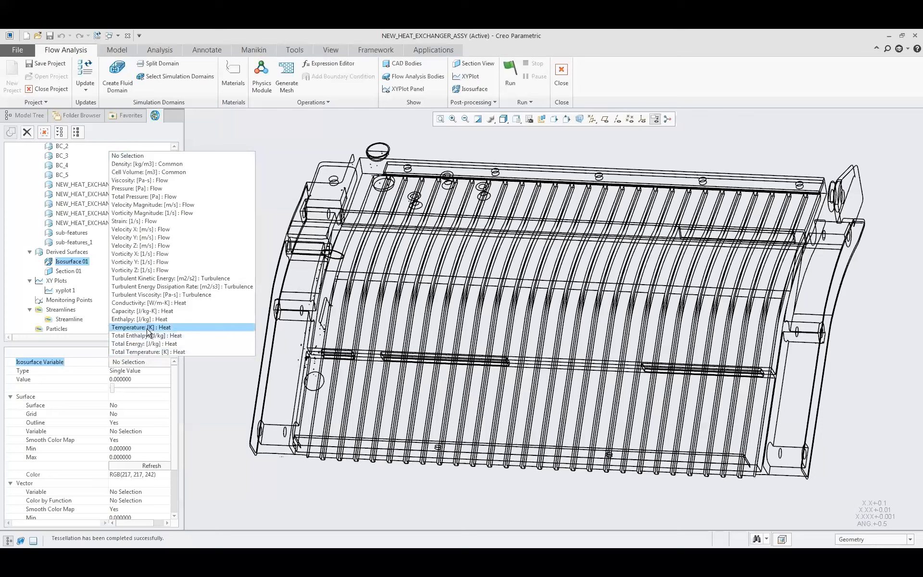
pyautogui.click(140, 330)
pyautogui.click(145, 431)
pyautogui.click(144, 431)
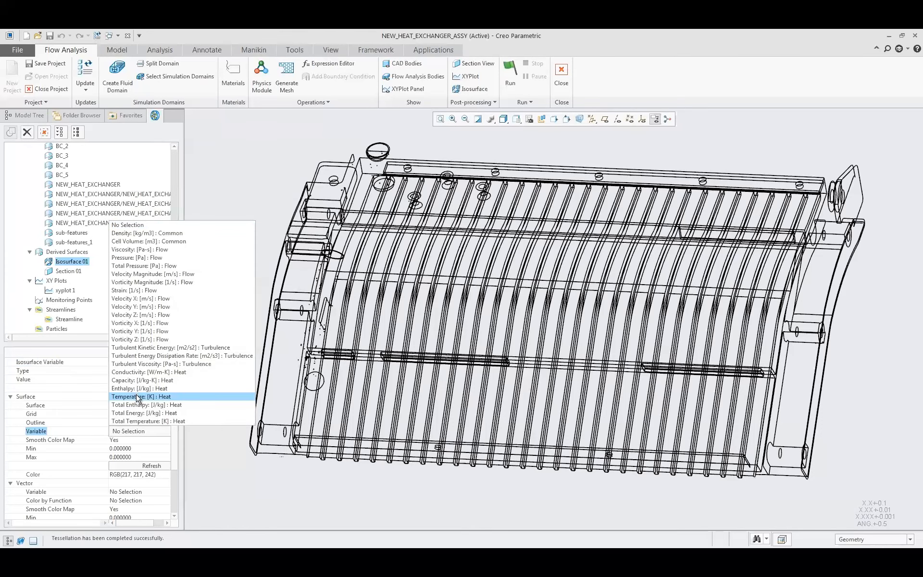
pyautogui.click(138, 397)
# Set the value of Isosurface 01 to 345, refresh it and inspect the surface in the model.
pyautogui.moveTo(114, 390); pyautogui.dragTo(159, 391)
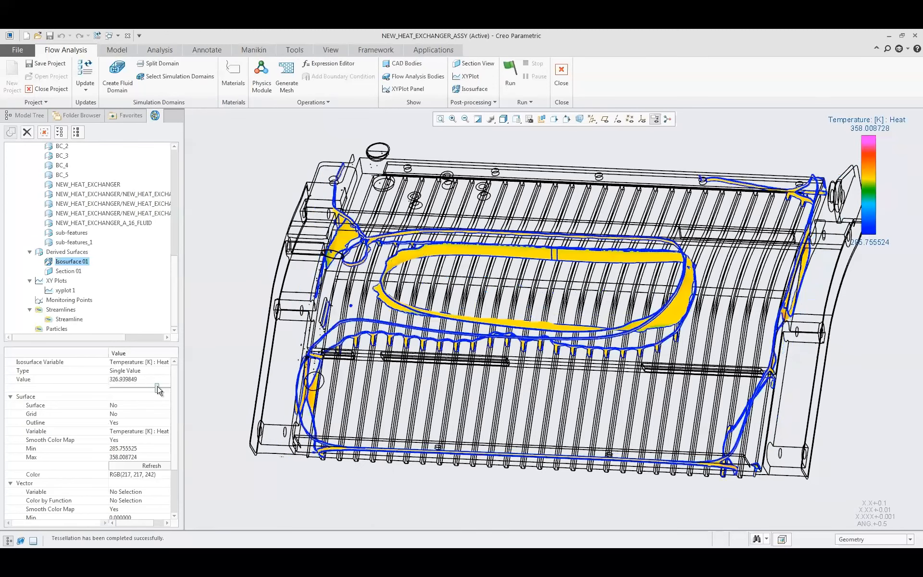
pyautogui.doubleClick(146, 379)
pyautogui.write('345')
pyautogui.click(139, 467)
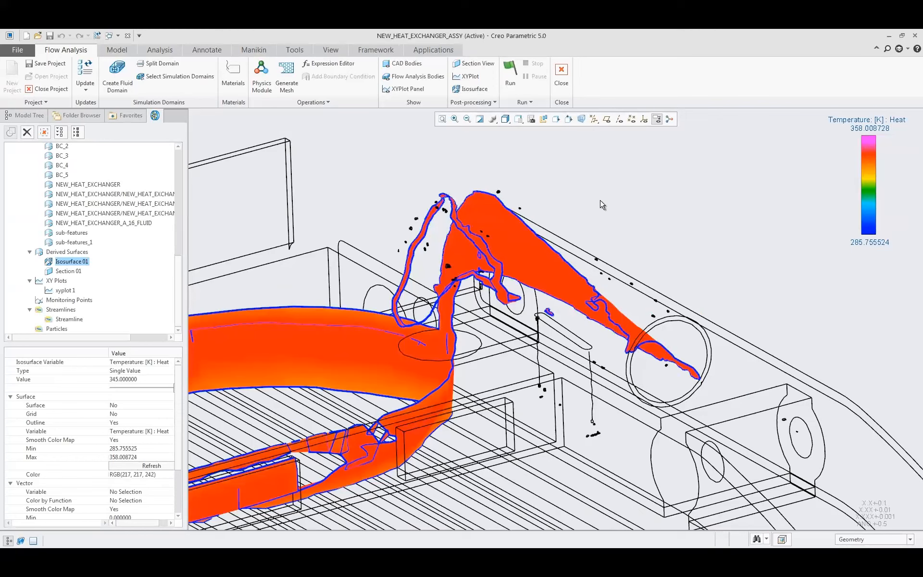
pyautogui.hotkey('ctrl', 'd')
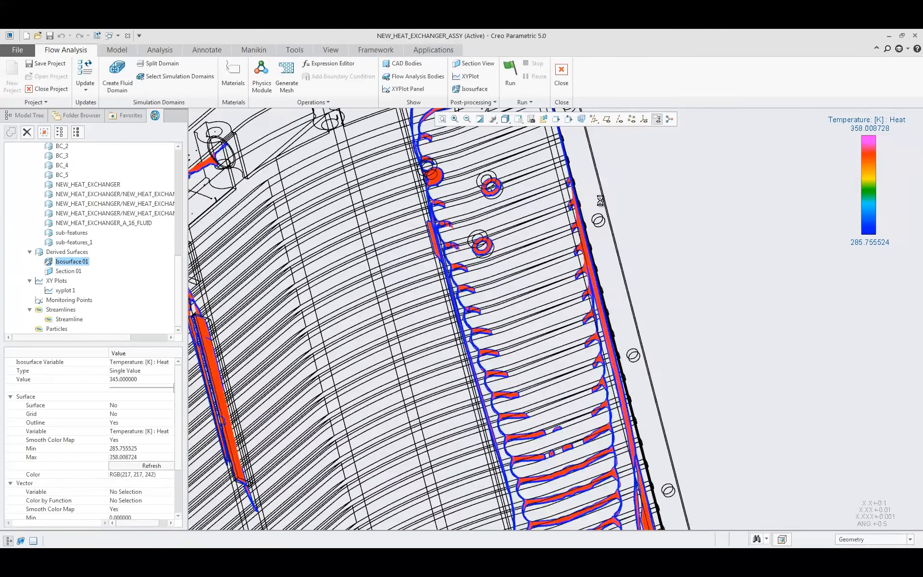
# Exit Flow Analysis and suppress Group LOCAL_GROUP_TYPE1 in NEW_HEAT_EXCHANGER.PRT.
pyautogui.click(560, 74)
pyautogui.click(474, 311)
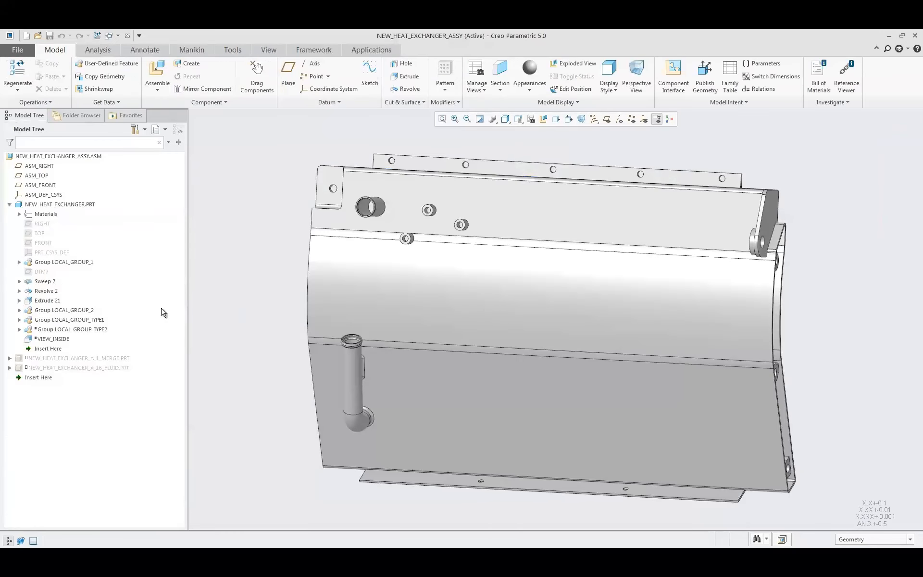
pyautogui.click(96, 322)
pyautogui.click(125, 262)
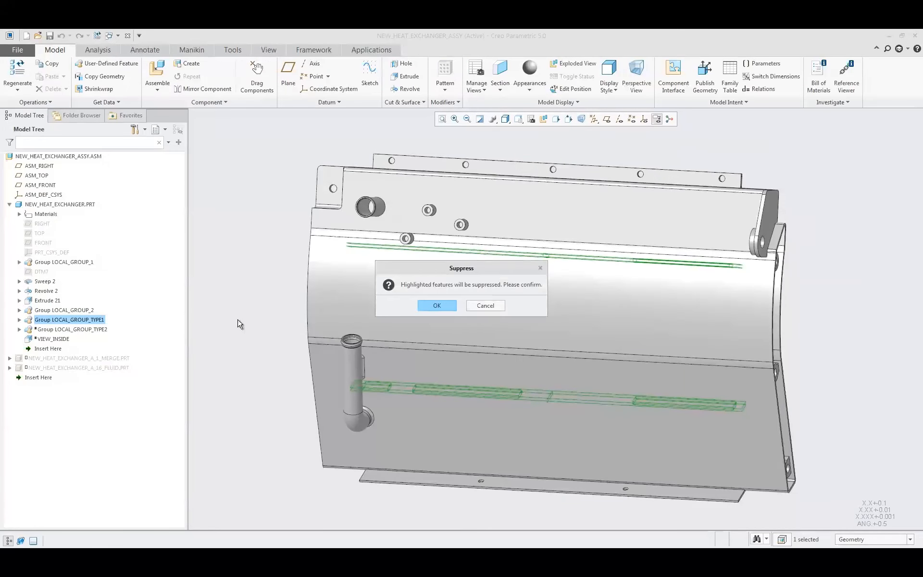
pyautogui.click(432, 306)
# Resume Group LOCAL_GROUP_TYPE2 and the VIEW_INSIDE feature to expose the internal lattice.
pyautogui.click(94, 330)
pyautogui.keyDown('ctrl'); pyautogui.click(63, 339); pyautogui.keyUp('ctrl')
pyautogui.click(75, 310)
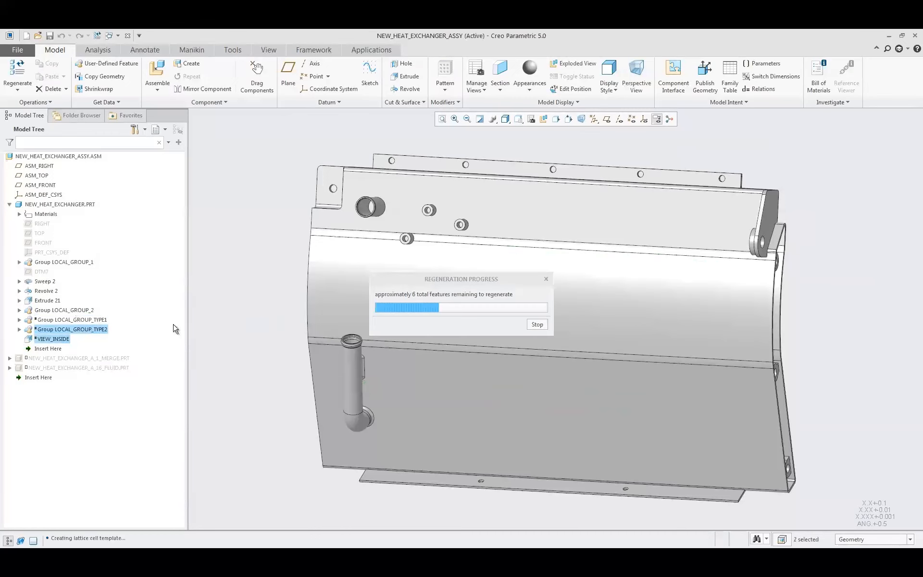
pyautogui.click(237, 317)
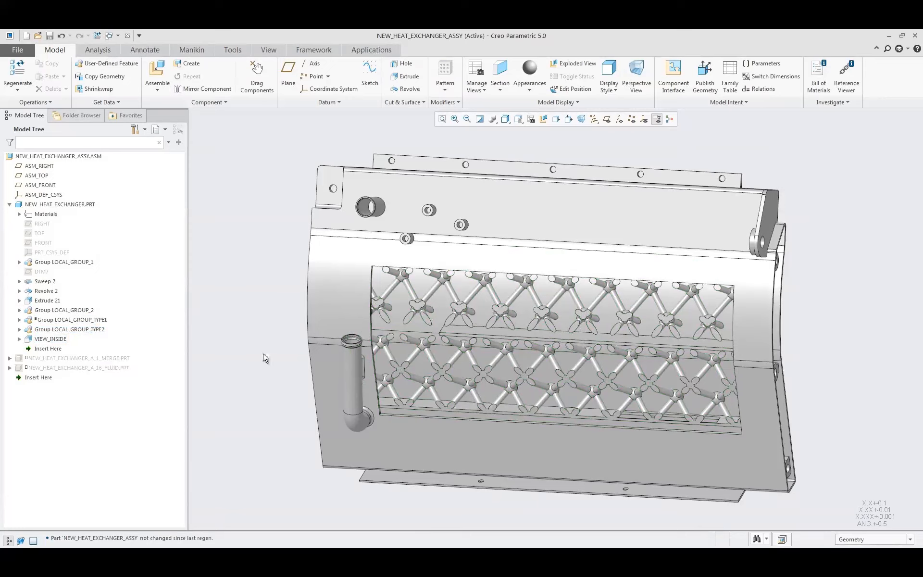
# Suppress the VIEW_INSIDE cut to close the heat exchanger's outer wall.
pyautogui.click(62, 340)
pyautogui.click(104, 282)
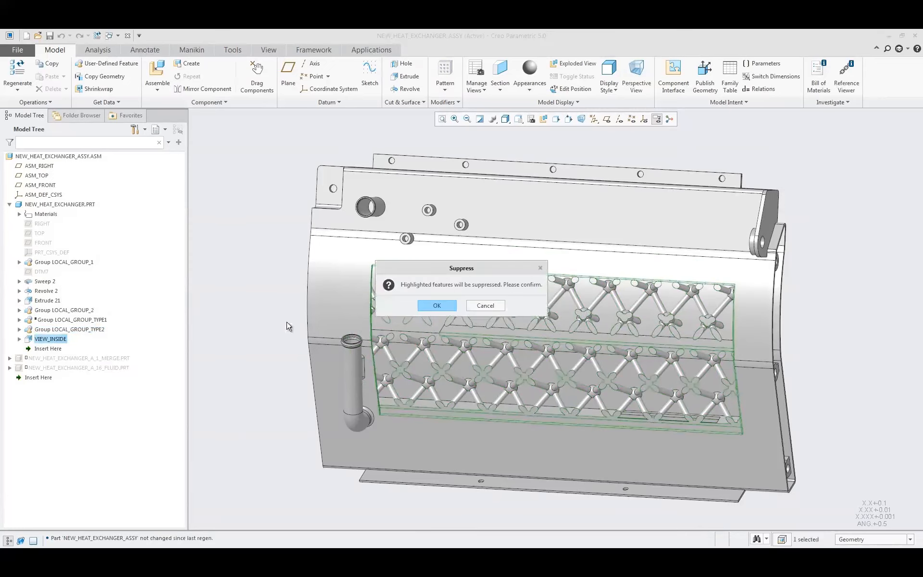
pyautogui.click(437, 306)
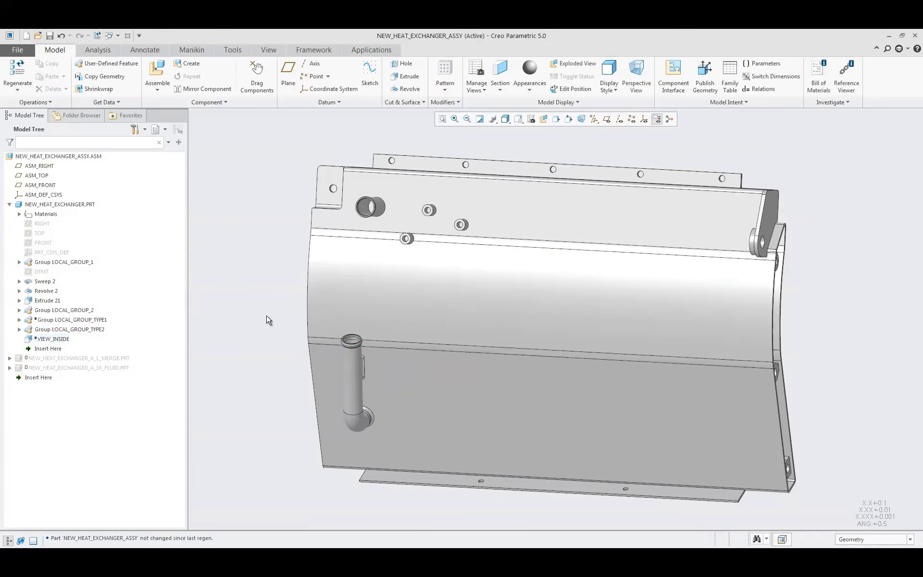
# Start Flow Analysis again and open the existing project of the heat exchanger assembly.
pyautogui.click(371, 50)
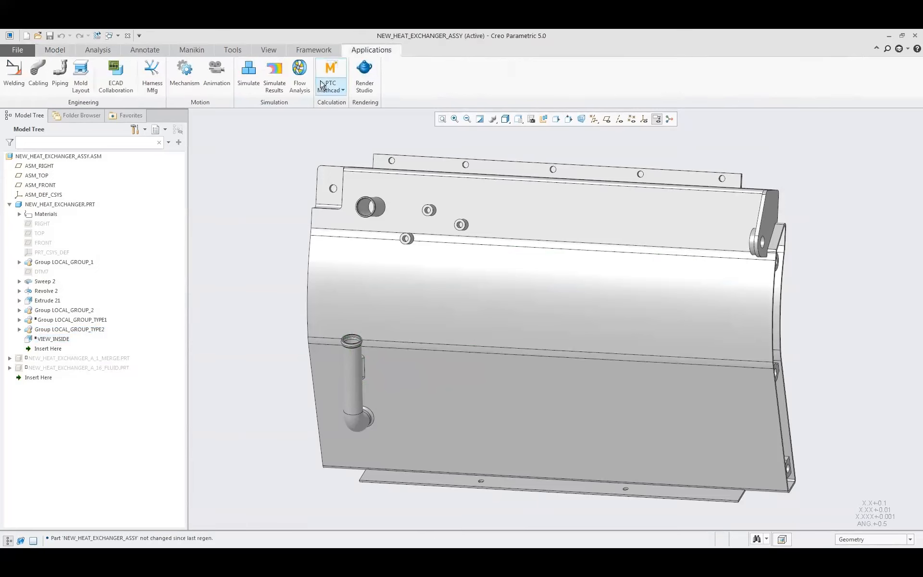
pyautogui.click(299, 75)
pyautogui.click(50, 77)
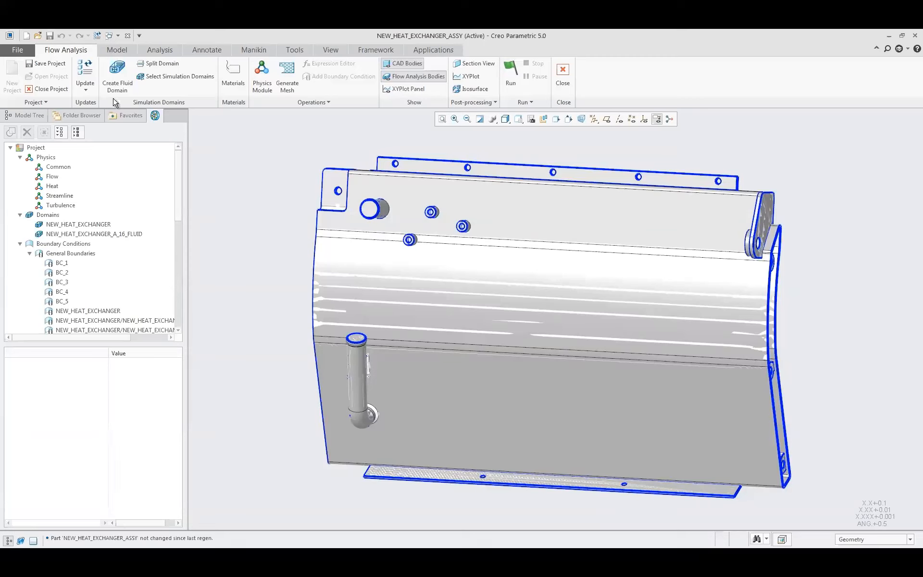
# Start updating the fluid domain for the changed geometry, accepting deletion of the current fluid domains.
pyautogui.click(85, 88)
pyautogui.click(108, 102)
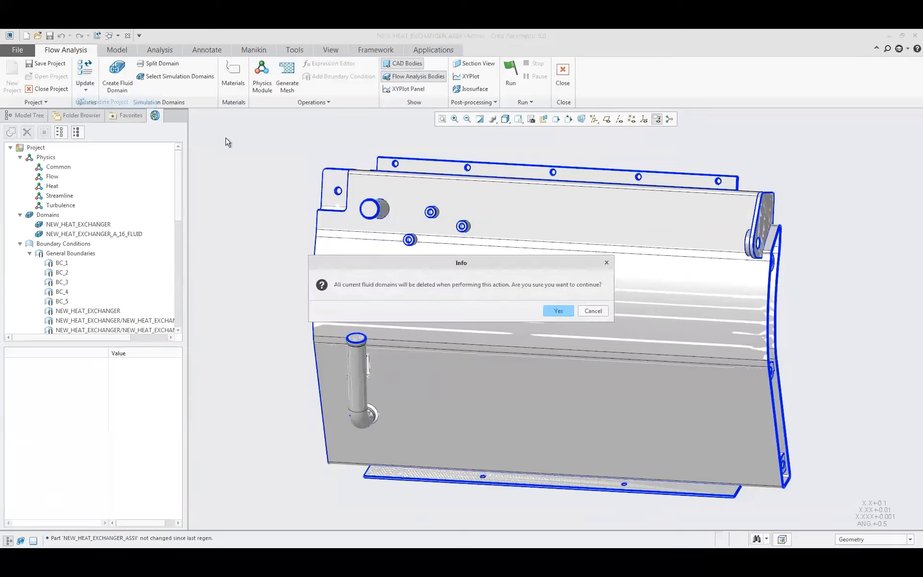
pyautogui.click(558, 312)
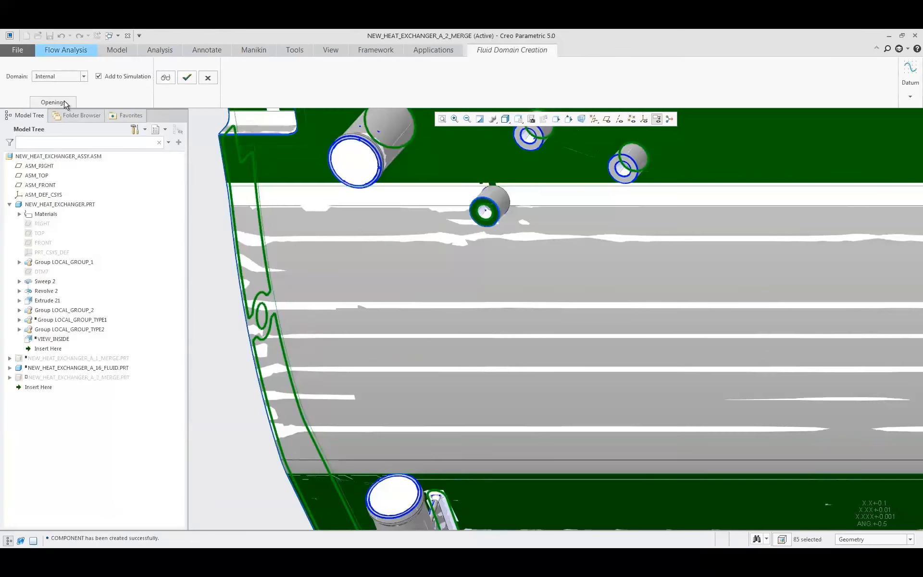
# Replace all opening faces with the end faces of the two coolant pipes and create the internal fluid domain.
pyautogui.click(52, 102)
pyautogui.rightClick(872, 370)
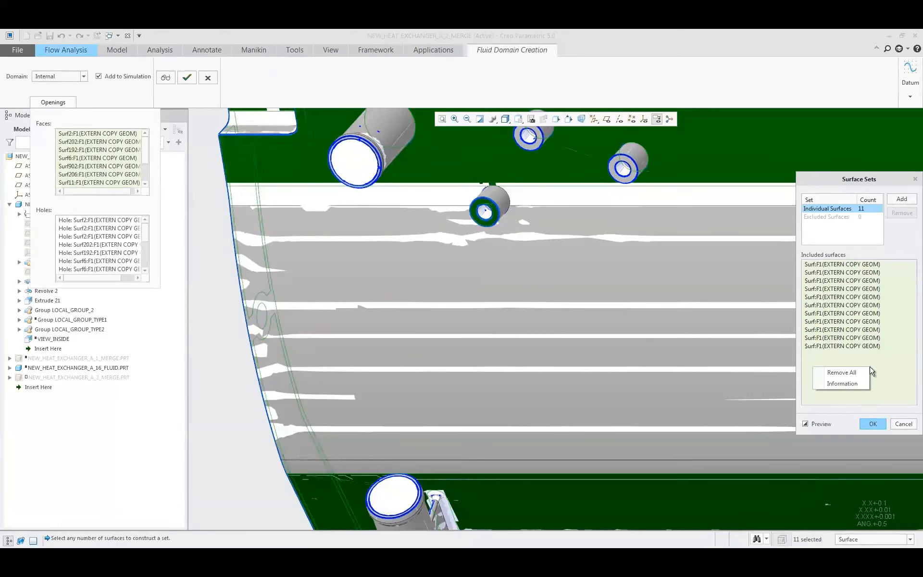
pyautogui.click(860, 373)
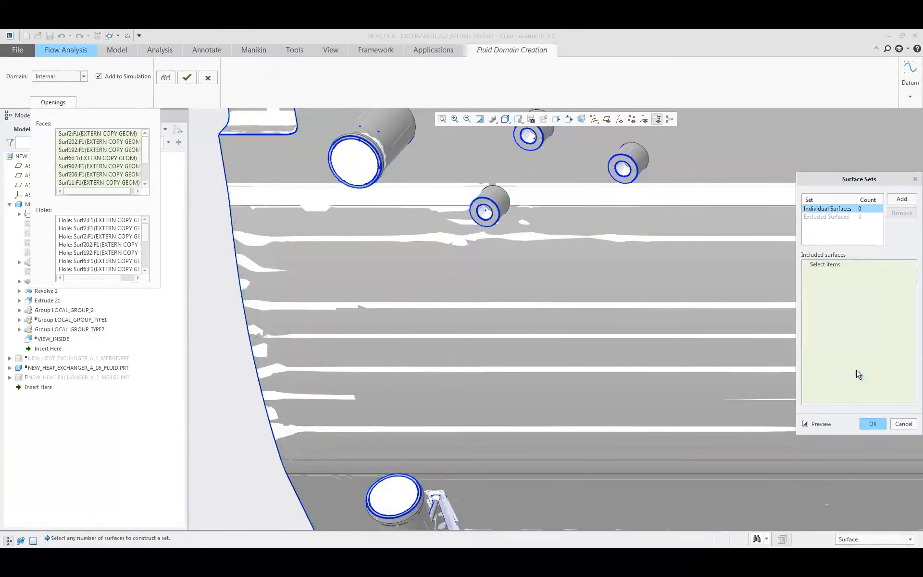
pyautogui.click(379, 177)
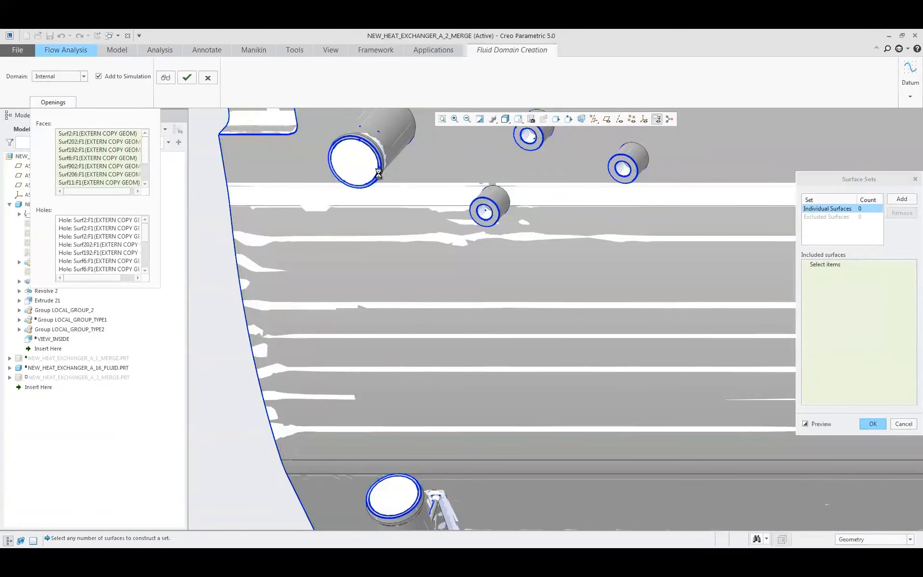
pyautogui.keyDown('ctrl'); pyautogui.click(416, 483); pyautogui.keyUp('ctrl')
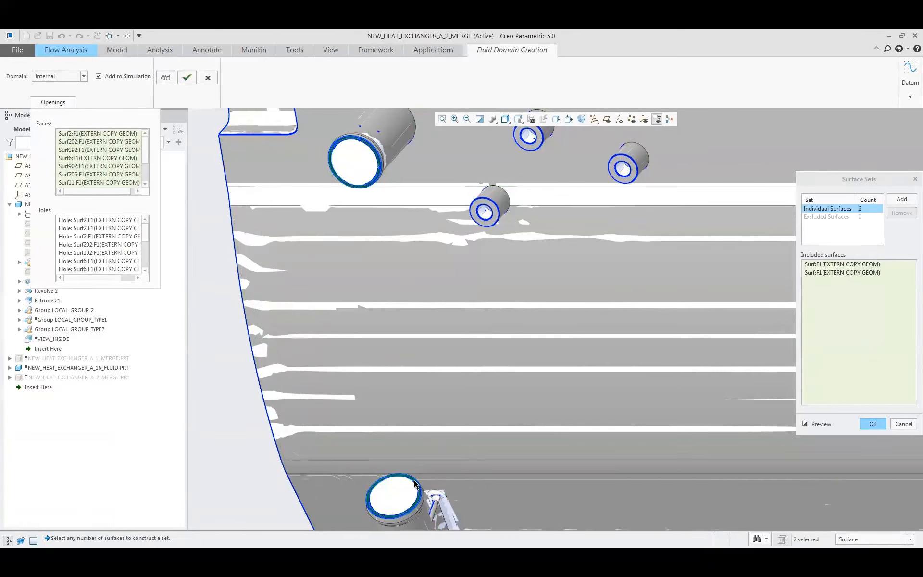
pyautogui.click(873, 424)
pyautogui.click(442, 119)
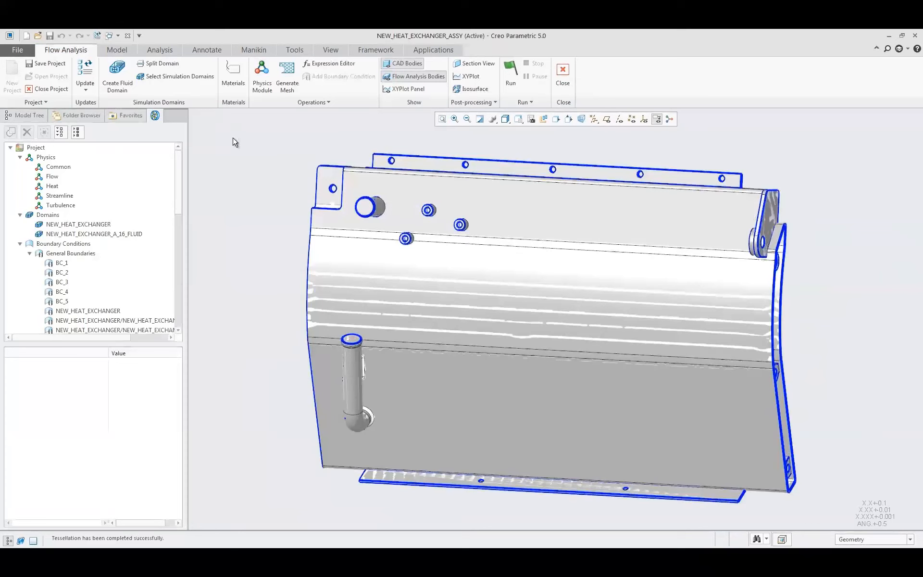
# Hide the CAD and flow analysis bodies and run the simulation with the XY plot panel shown.
pyautogui.click(406, 63)
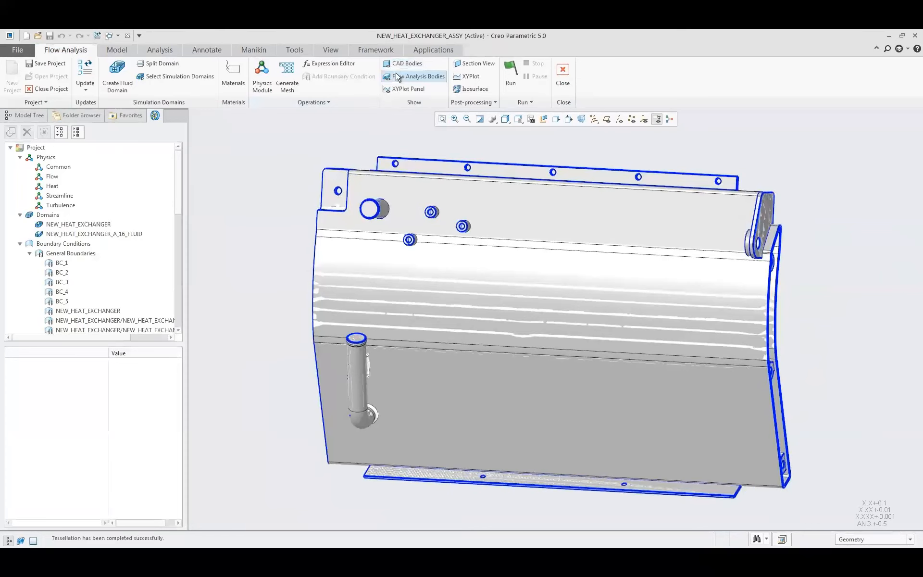
pyautogui.click(415, 76)
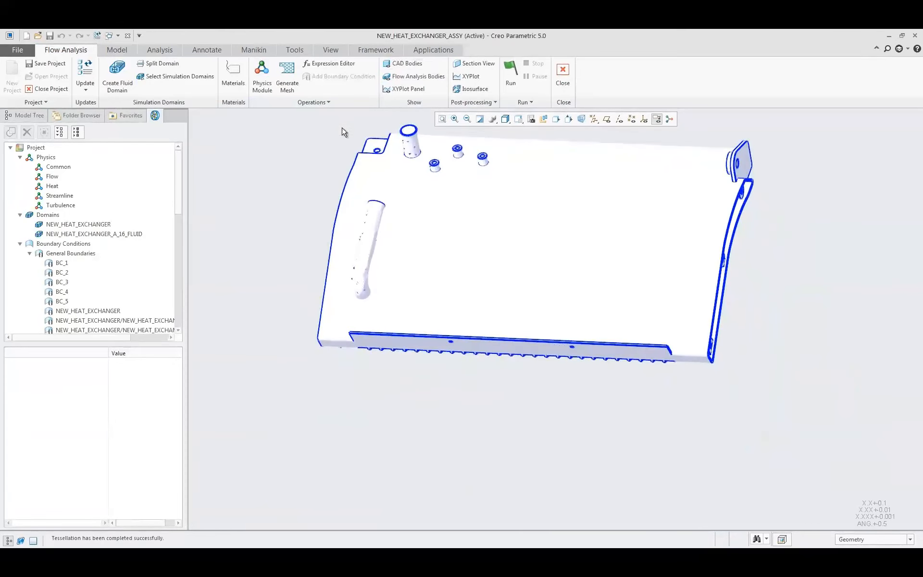
pyautogui.click(404, 89)
pyautogui.click(510, 75)
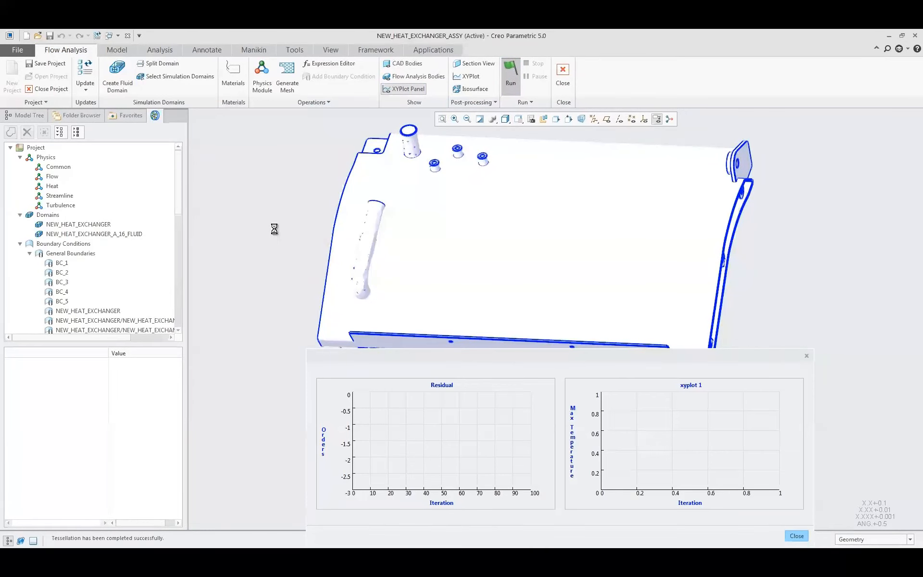
# Colour the streamlines by Temperature: [K] : Heat, set their animation time size to 0.03, and refresh the value range.
pyautogui.moveTo(179, 202); pyautogui.dragTo(179, 331)
pyautogui.click(77, 320)
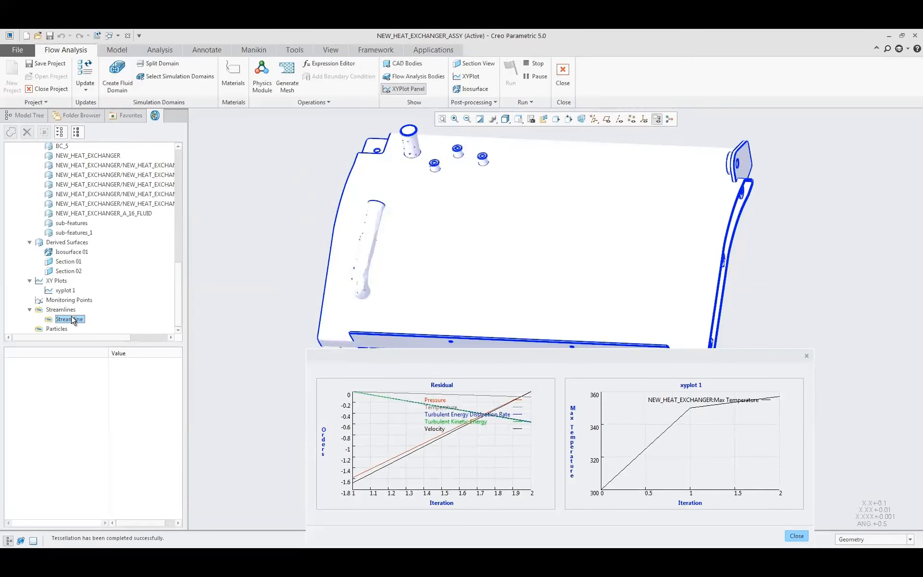
pyautogui.click(144, 398)
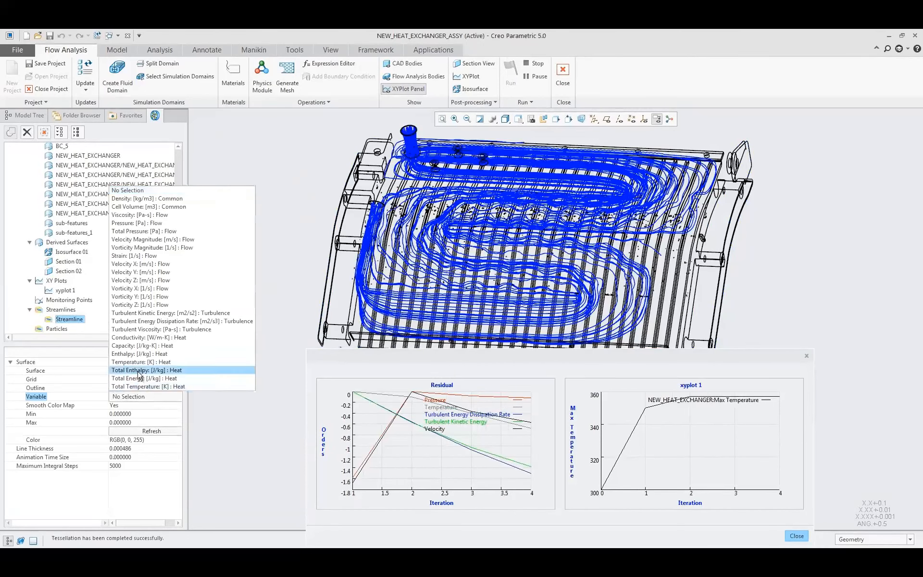
pyautogui.click(139, 358)
pyautogui.click(146, 458)
pyautogui.write('0.03')
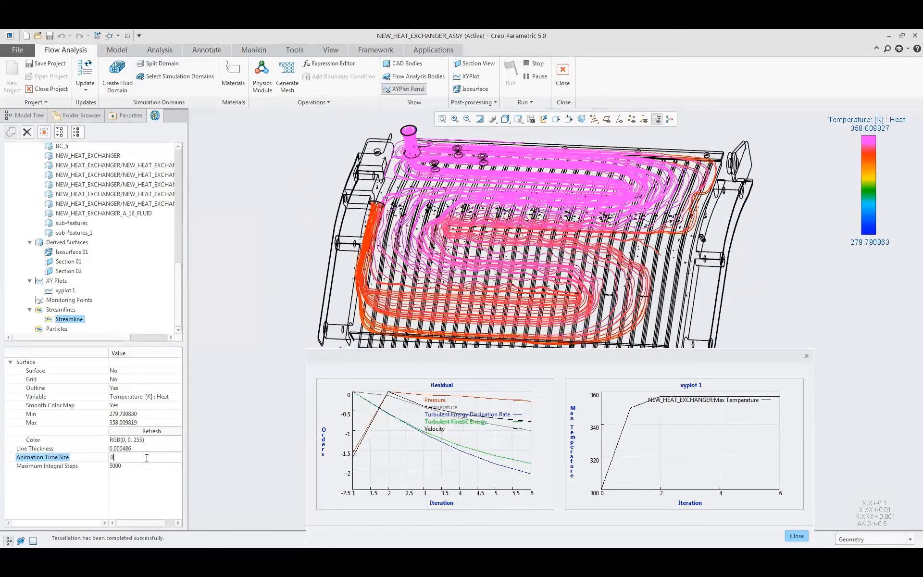
pyautogui.click(152, 431)
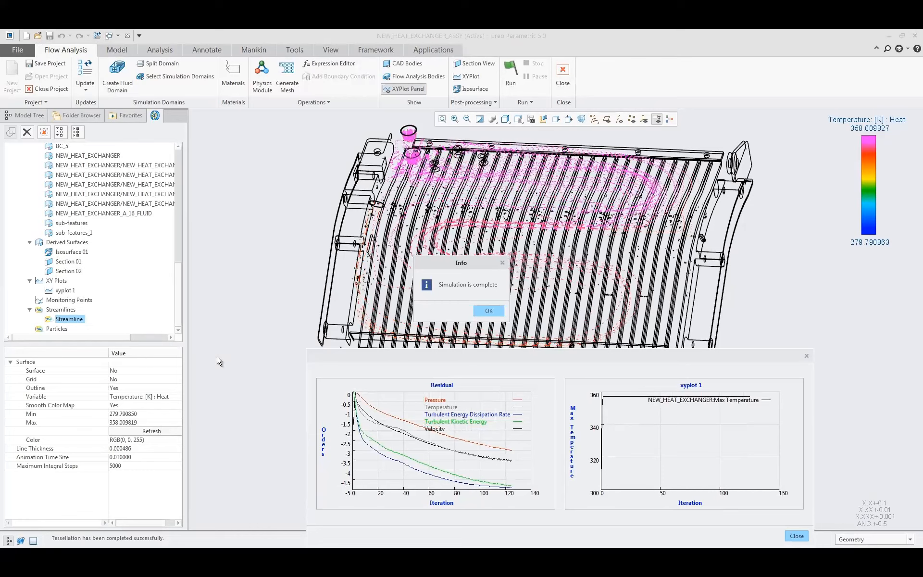
# Dismiss the simulation completion notice, hide the XY plot panel, and colour the streamlines by Pressure: [Pa] : Flow.
pyautogui.click(491, 311)
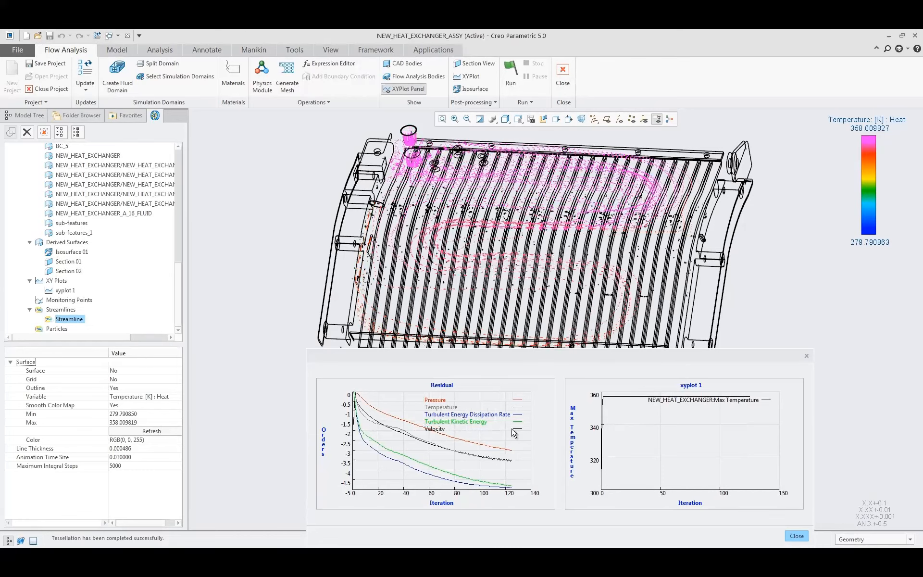
pyautogui.click(795, 536)
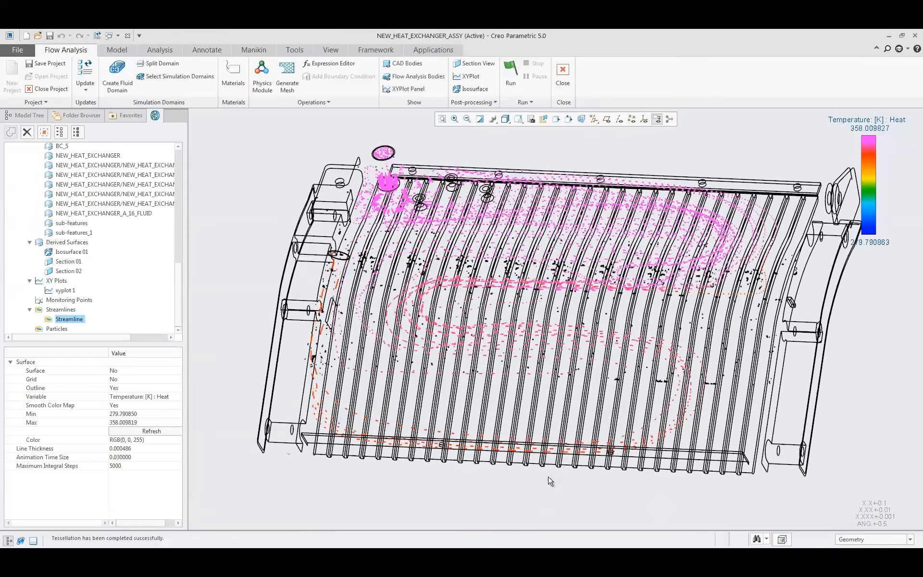
pyautogui.click(167, 397)
pyautogui.click(167, 397)
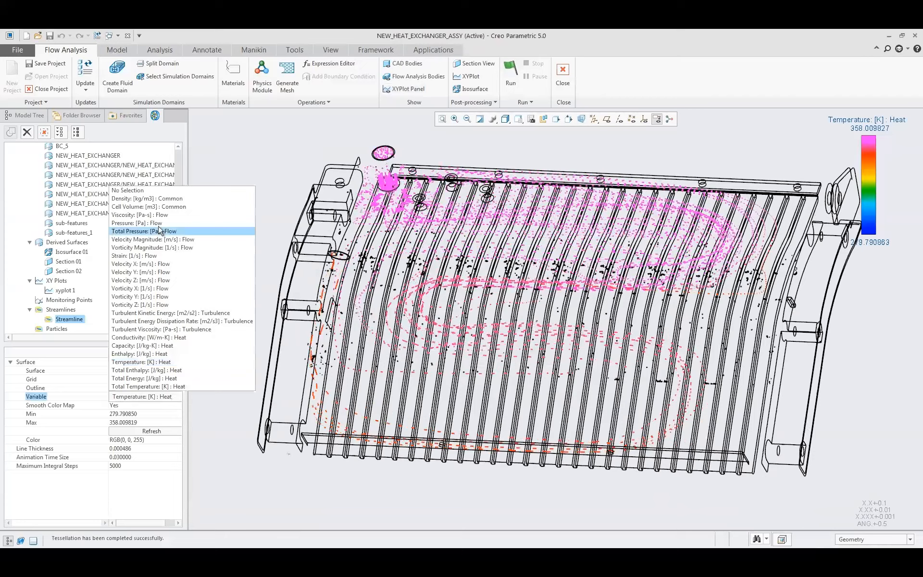
pyautogui.click(248, 228)
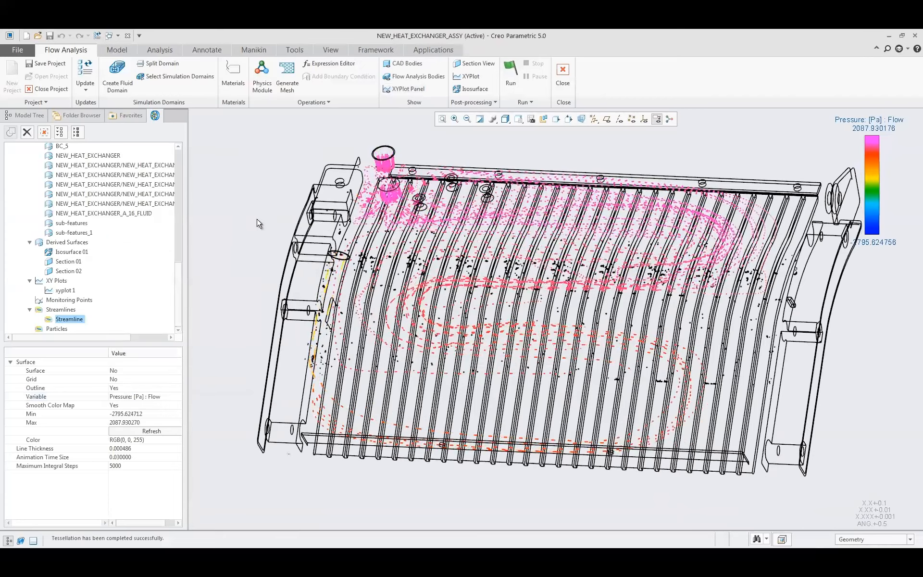
# Display Temperature: [K] : Heat on the NEW_HEAT_EXCHANGER boundary in the results.
pyautogui.scroll(2, 180, 281)
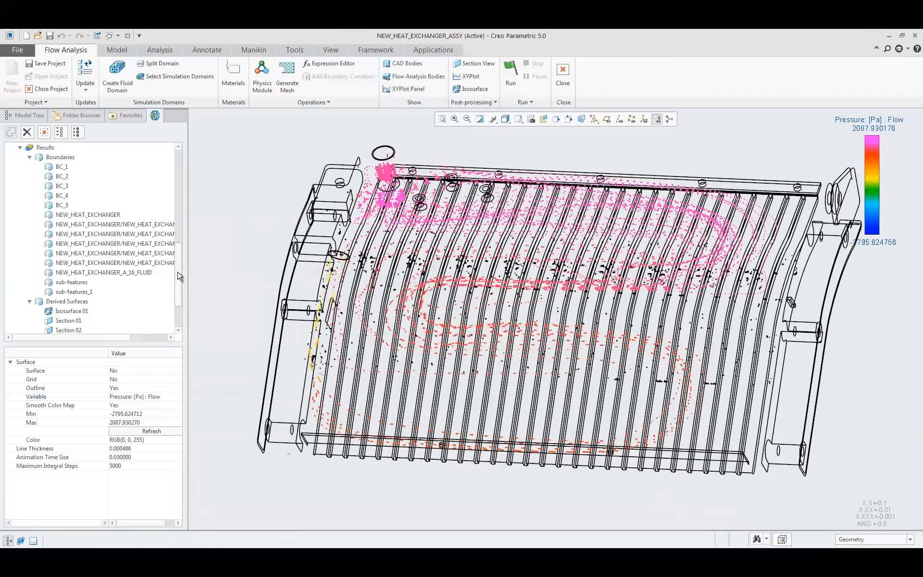
pyautogui.click(94, 216)
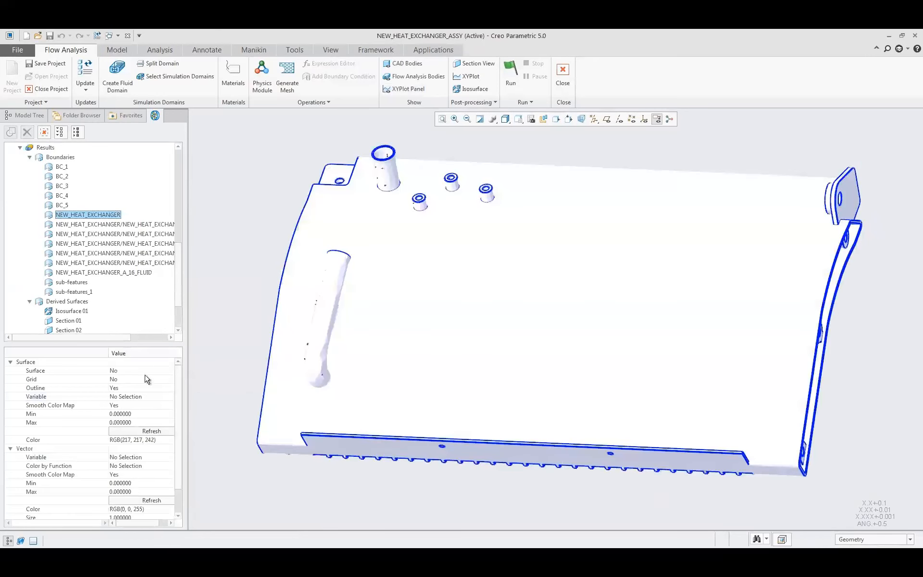
pyautogui.click(136, 398)
pyautogui.click(140, 346)
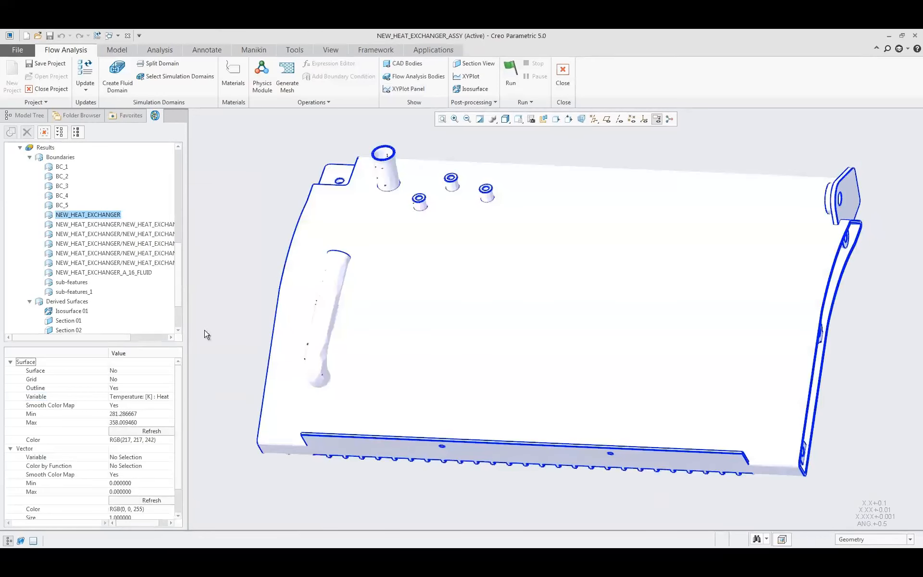
# Display Temperature: [K] : Heat on all five interface boundaries between the heat exchanger and its fluid domain together.
pyautogui.click(146, 225)
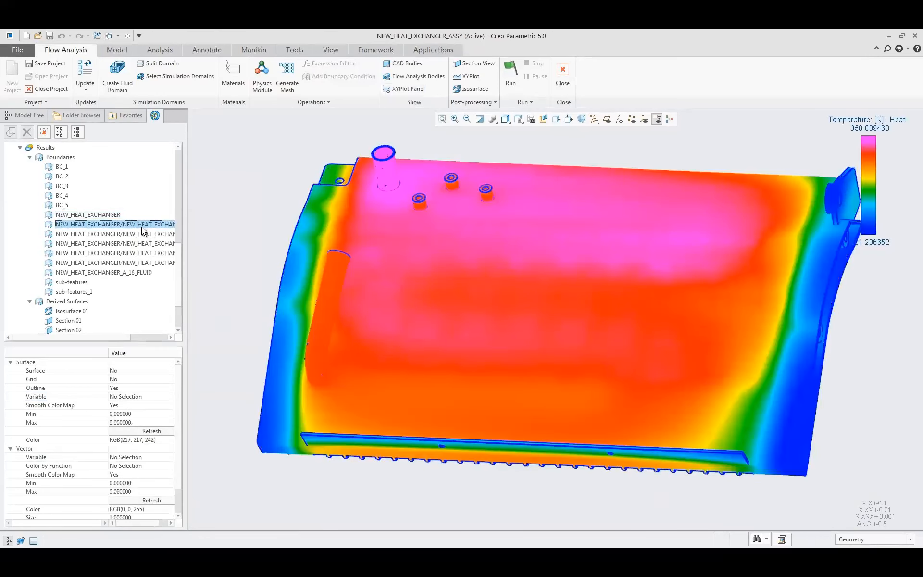
pyautogui.keyDown('shift'); pyautogui.click(154, 263); pyautogui.keyUp('shift')
pyautogui.click(150, 397)
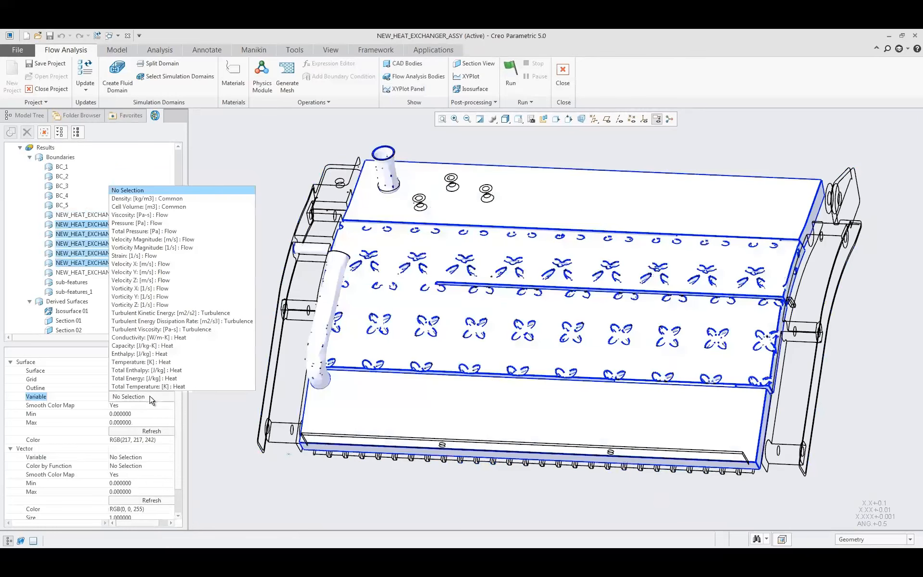
pyautogui.click(144, 359)
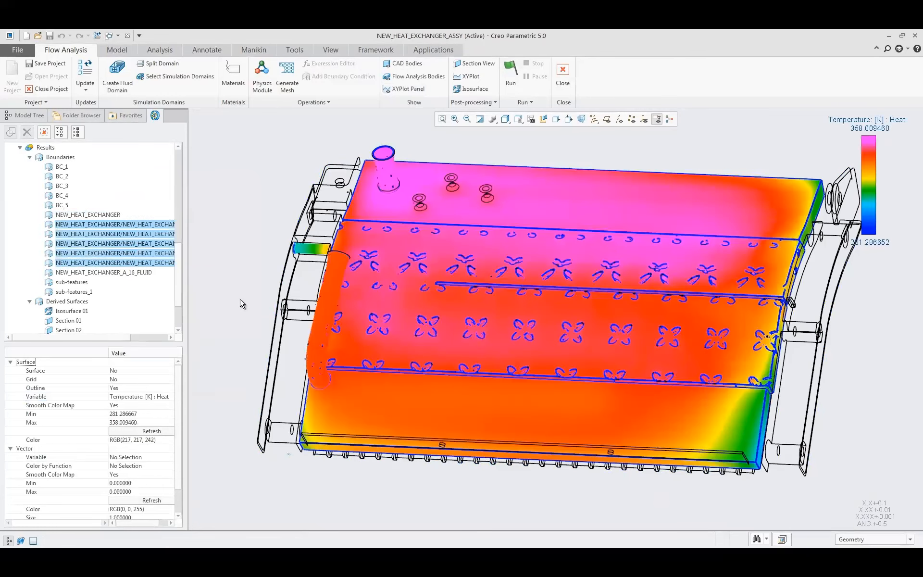